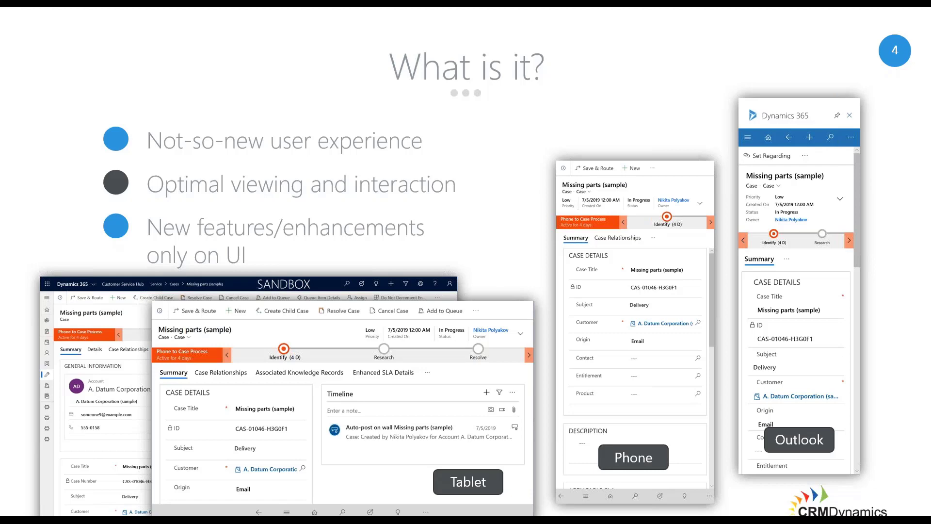
Step: Advance the slide show to slide 5, the 'New features' overview
{"action": "key", "text": "Right"}
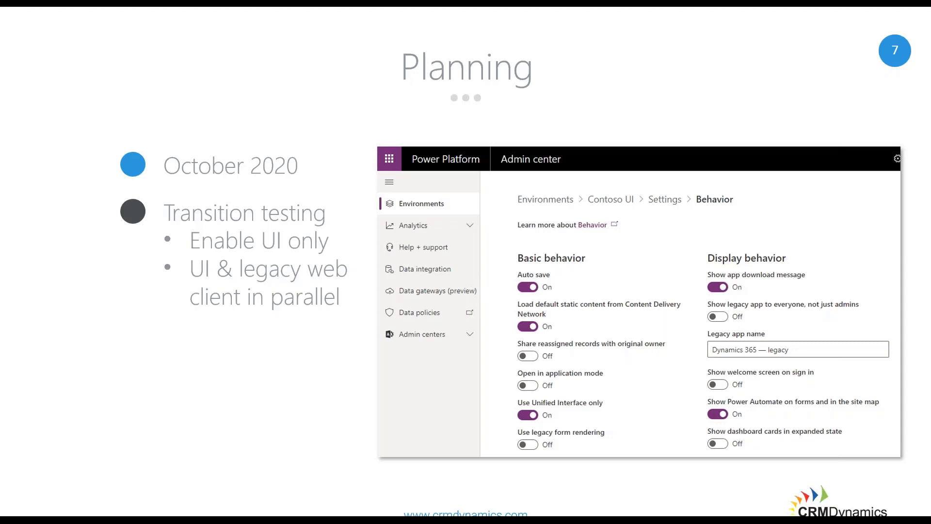
Step: Switch to the Chrome window, check the Power Apps tab, then return to the admin center Environments list
{"action": "key", "text": "alt+Tab"}
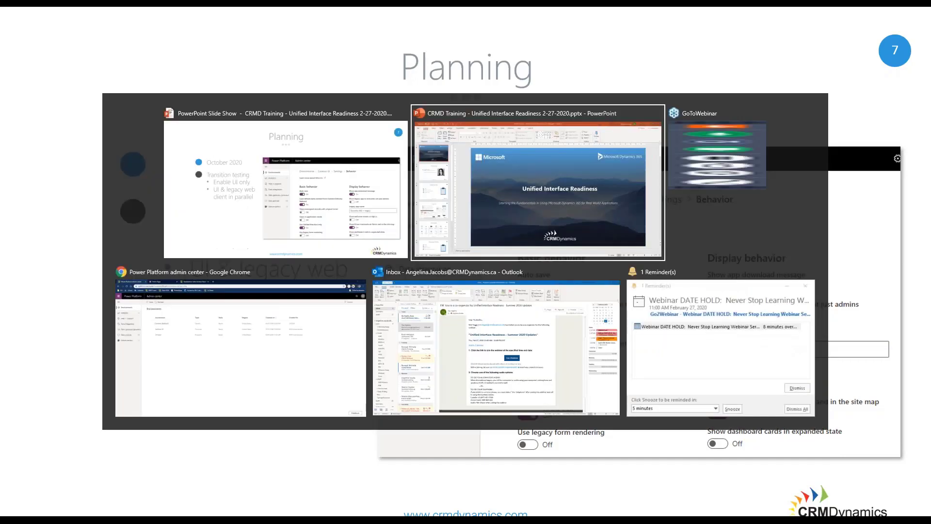
{"action": "left_click", "coordinate": [240, 349]}
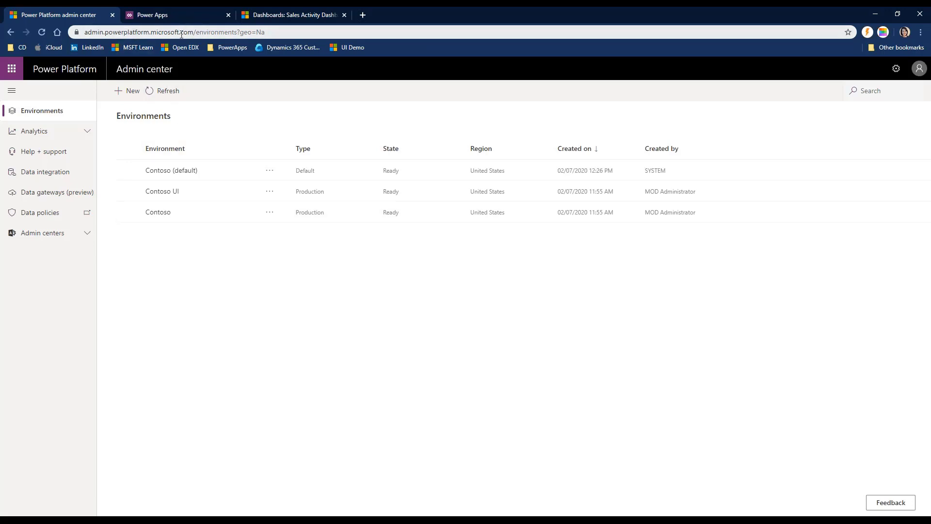
{"action": "left_click", "coordinate": [185, 19]}
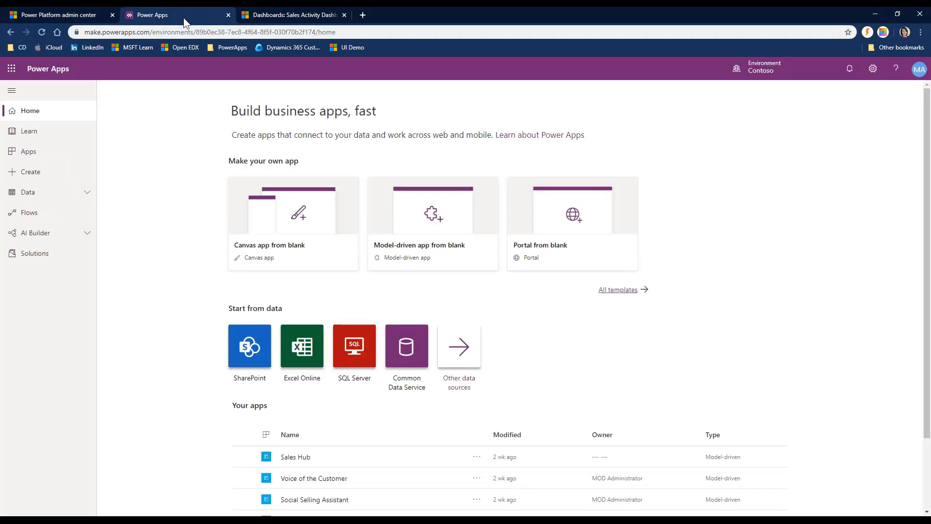
{"action": "left_click", "coordinate": [71, 15]}
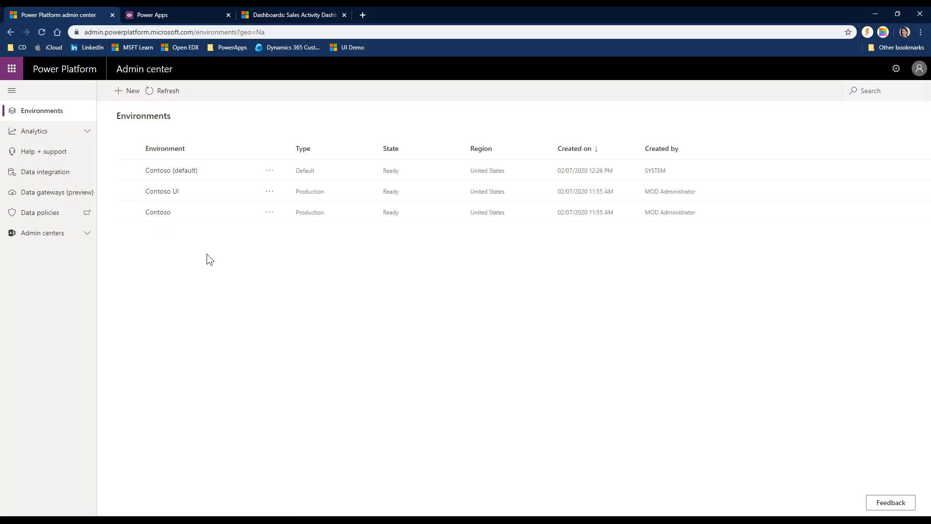
Step: Open the Contoso UI environment's details and go to its Settings page
{"action": "left_click", "coordinate": [162, 191]}
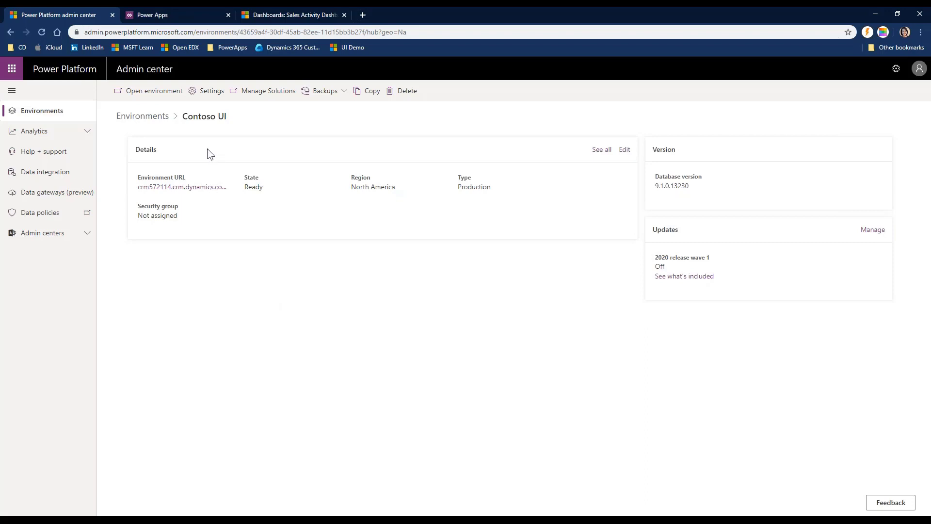
{"action": "left_click", "coordinate": [209, 91]}
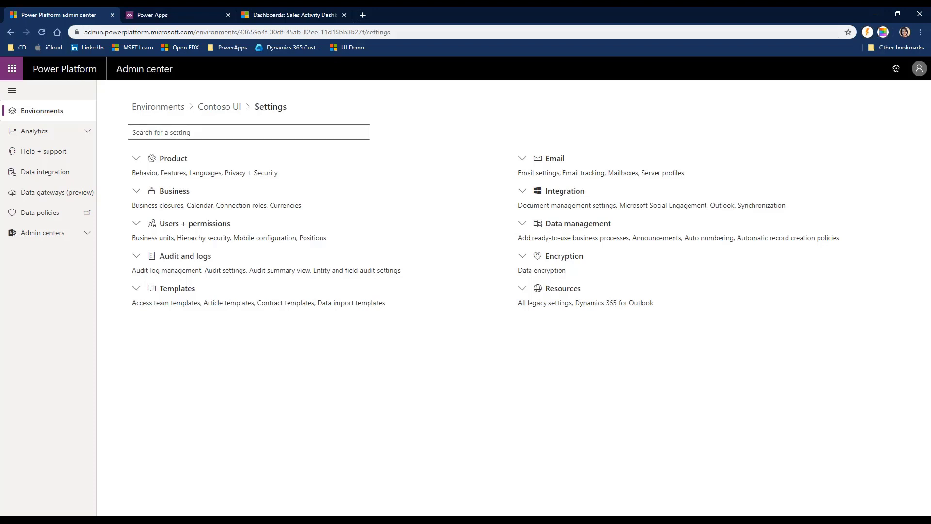
{"action": "left_click", "coordinate": [294, 16]}
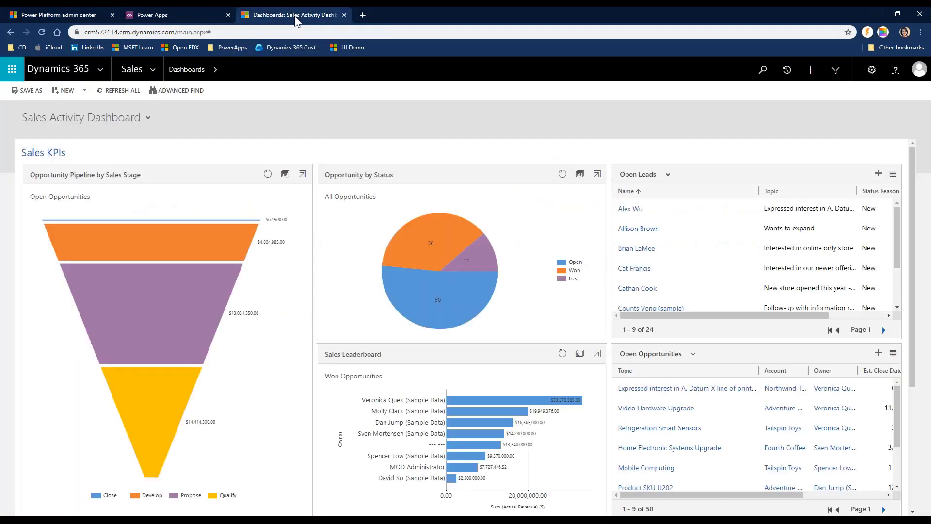
{"action": "left_click", "coordinate": [155, 75]}
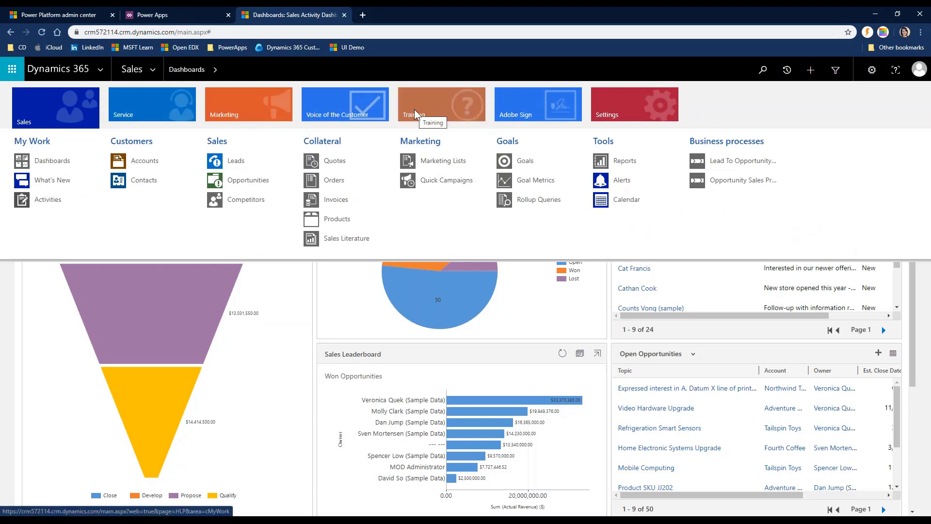
{"action": "left_click", "coordinate": [612, 121]}
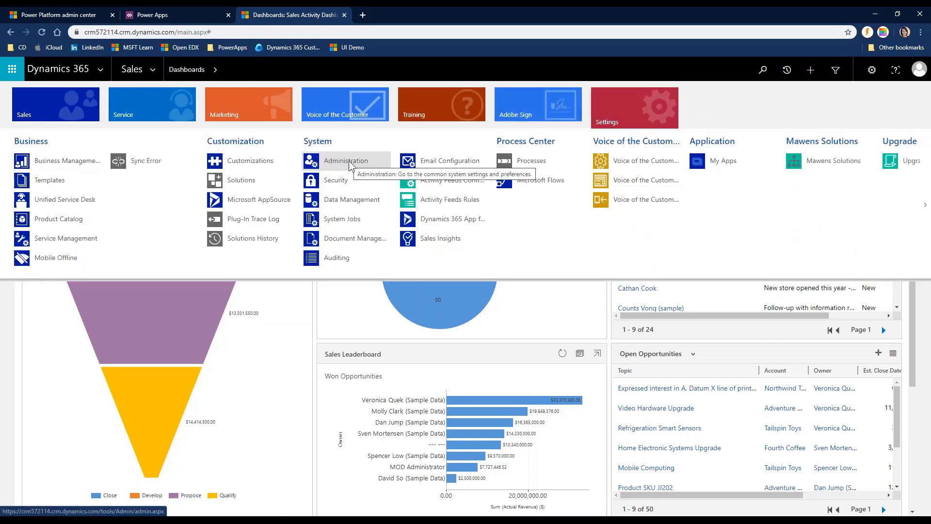
{"action": "left_click", "coordinate": [51, 16]}
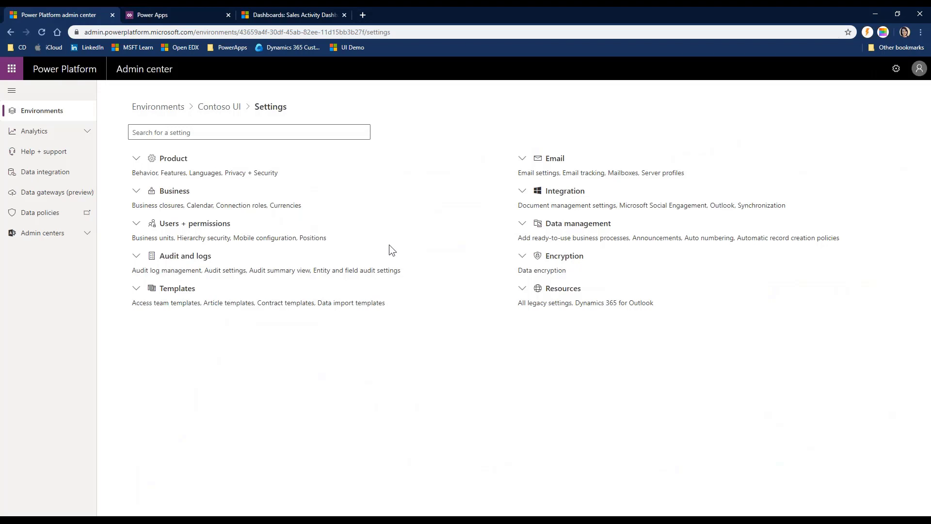
Step: Turn on and save 'Use Unified Interface only' under Product > Behavior, then open Contoso UI's Dynamics 365 site
{"action": "left_click", "coordinate": [168, 160]}
{"action": "left_click", "coordinate": [148, 175]}
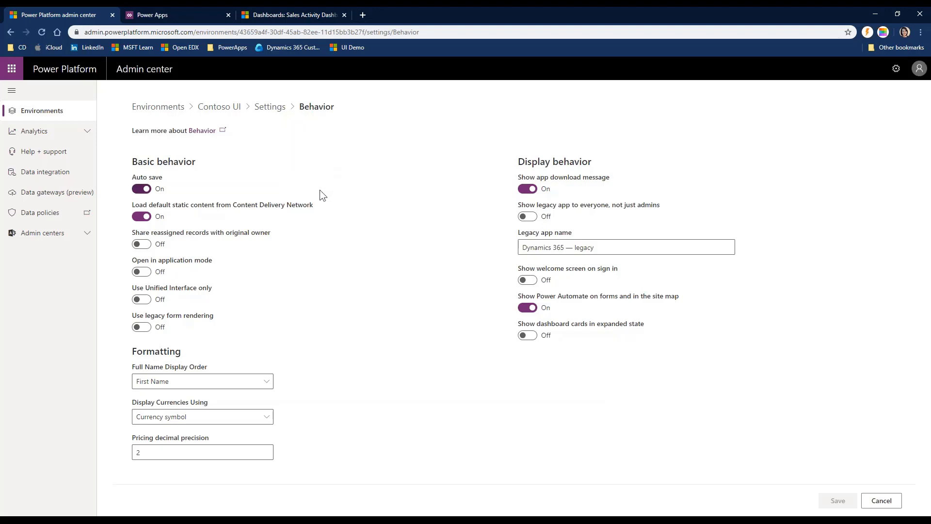
{"action": "left_click", "coordinate": [145, 304]}
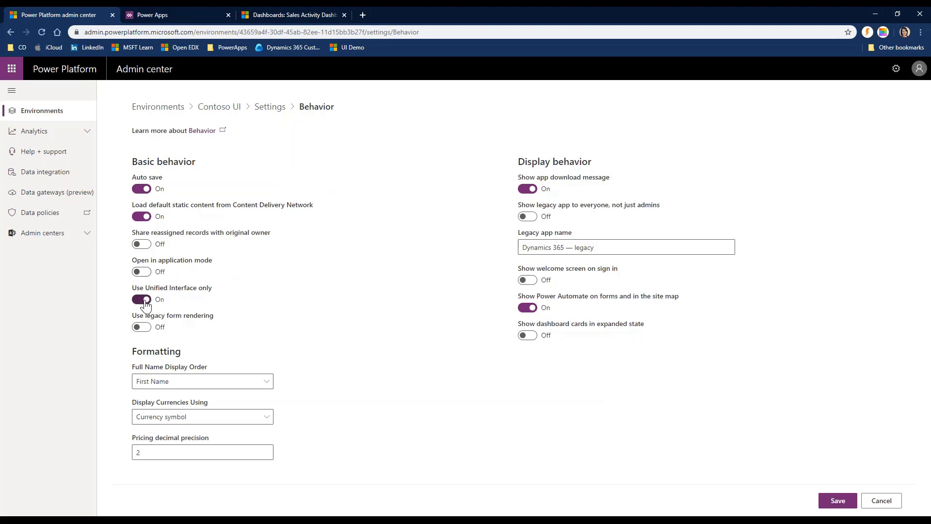
{"action": "left_click", "coordinate": [835, 501]}
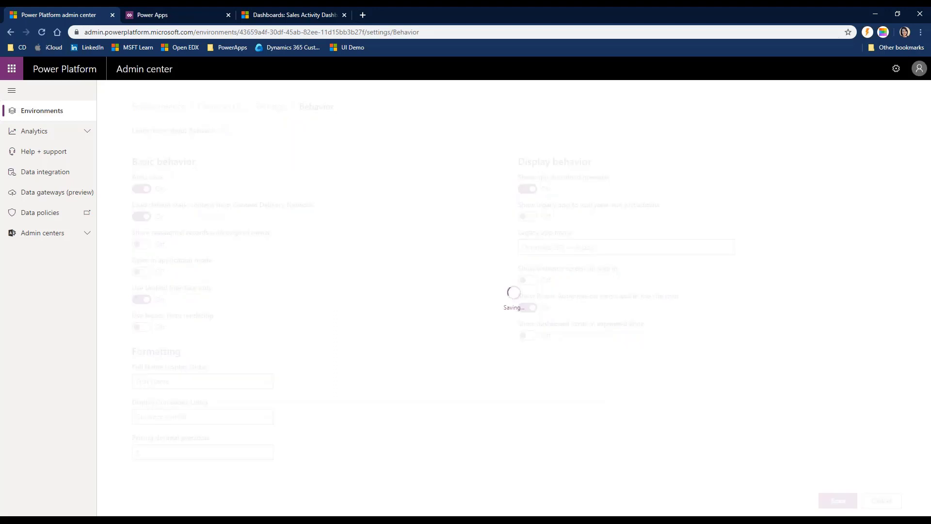
{"action": "left_click", "coordinate": [231, 108]}
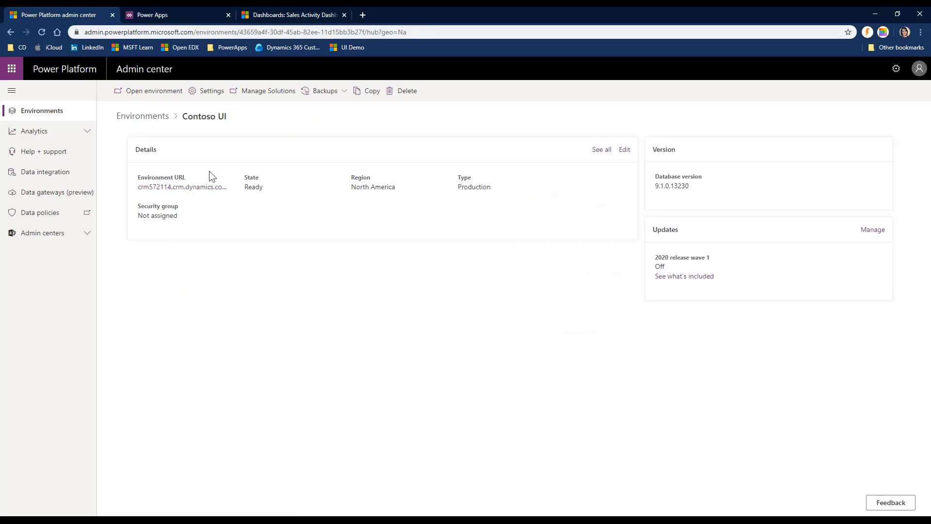
{"action": "left_click", "coordinate": [203, 187]}
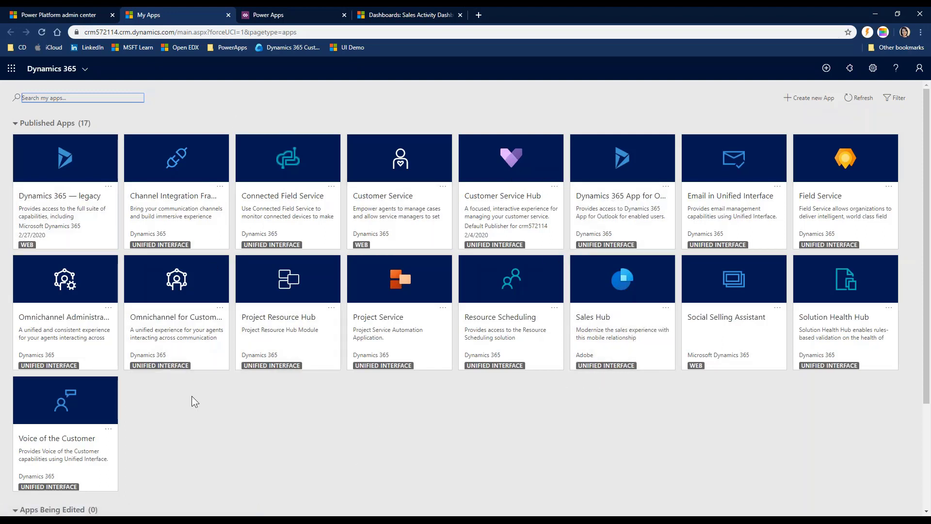
Step: Close My Apps, then turn off and save 'Use Unified Interface only' in Contoso UI's Behavior settings
{"action": "left_click", "coordinate": [228, 16]}
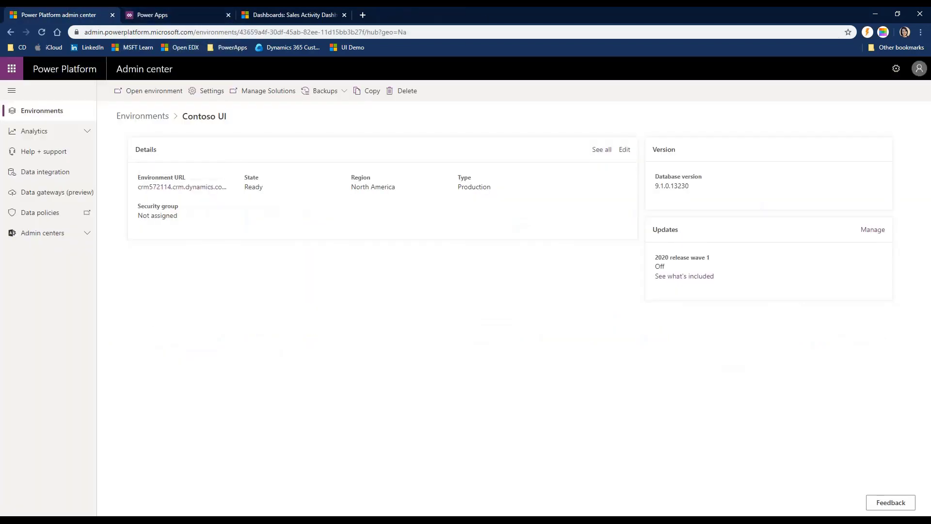
{"action": "left_click", "coordinate": [208, 91]}
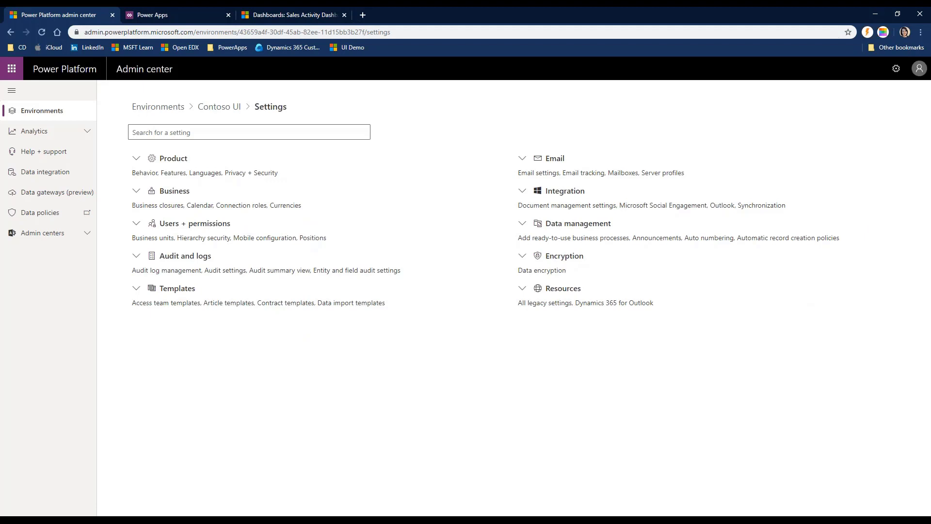
{"action": "left_click", "coordinate": [175, 159]}
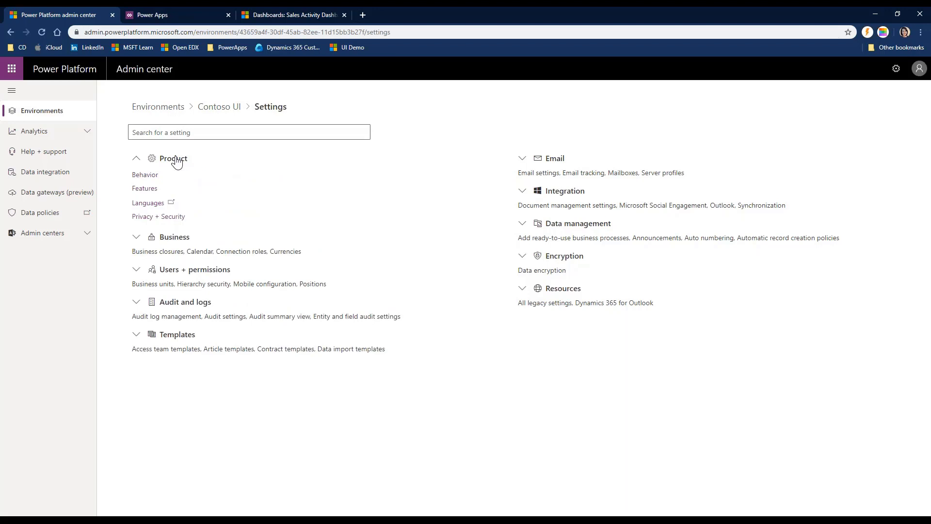
{"action": "left_click", "coordinate": [146, 175]}
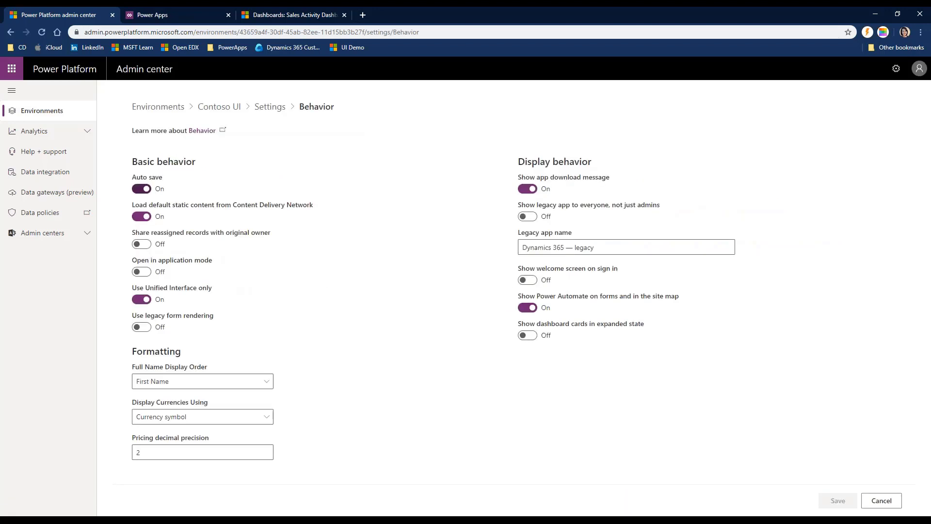
{"action": "left_click", "coordinate": [141, 299]}
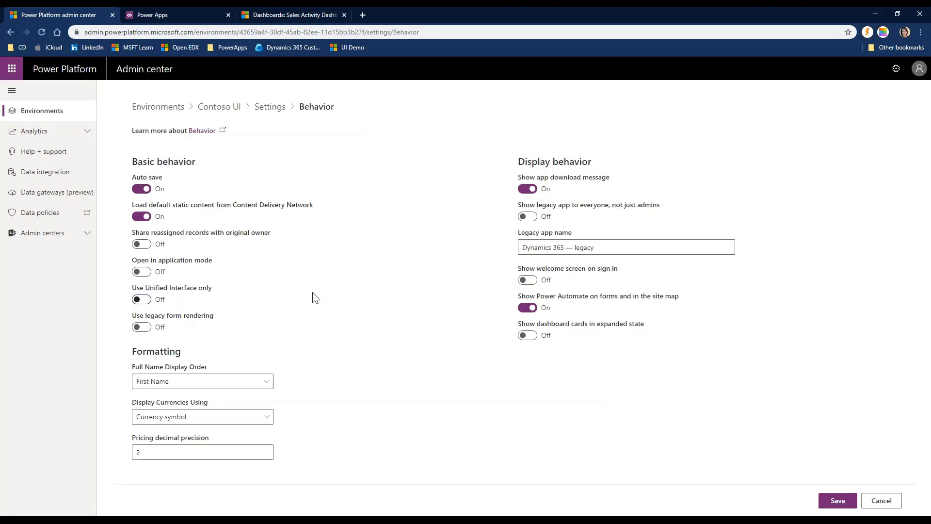
{"action": "left_click", "coordinate": [830, 502]}
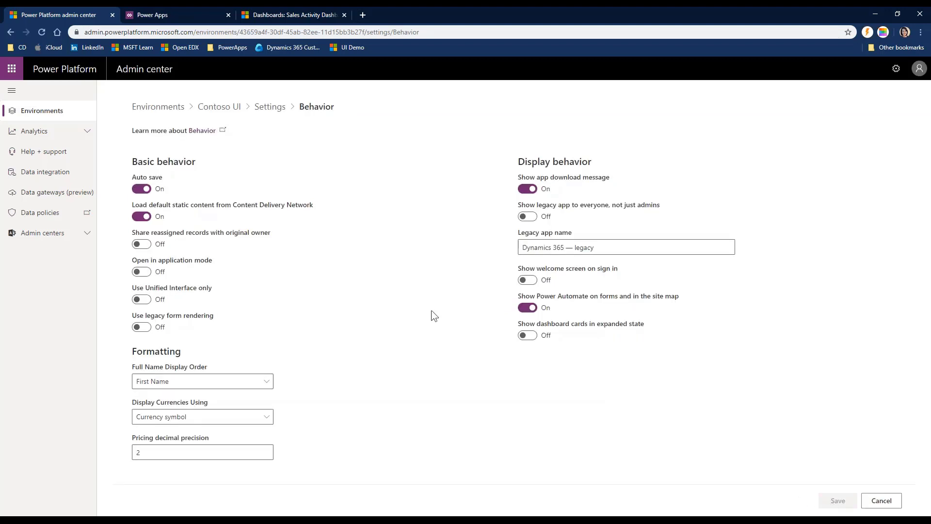
{"action": "left_click", "coordinate": [206, 107]}
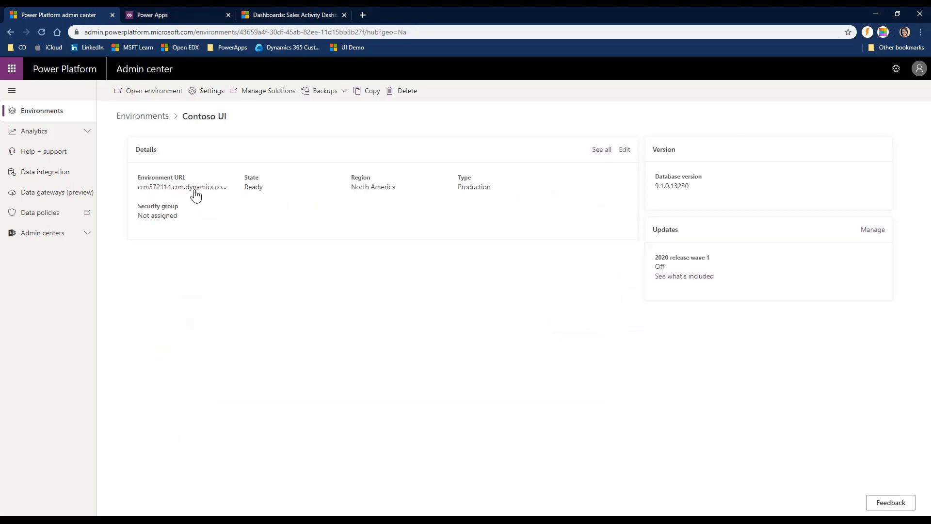
Step: Open the Environment URL's Sales Activity Dashboard, close the pending email warning, and close the duplicate tab
{"action": "left_click", "coordinate": [195, 192]}
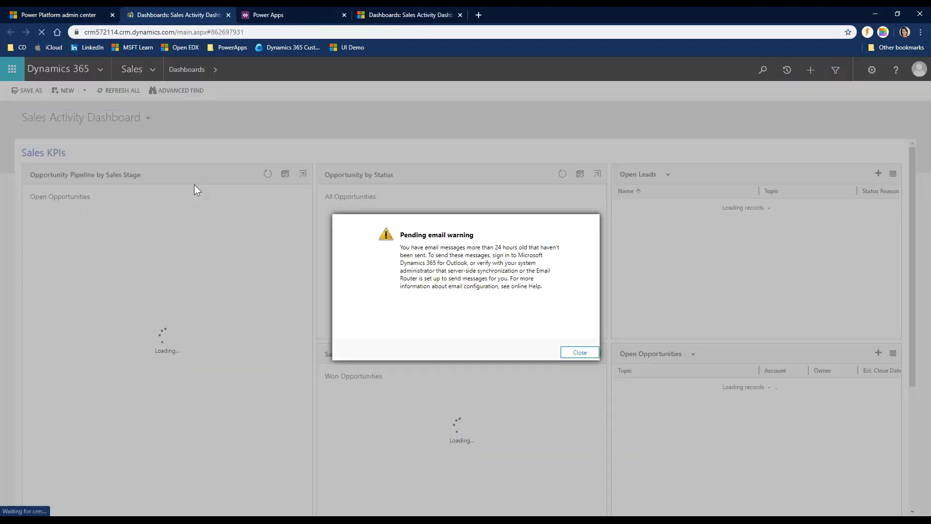
{"action": "left_click", "coordinate": [580, 352]}
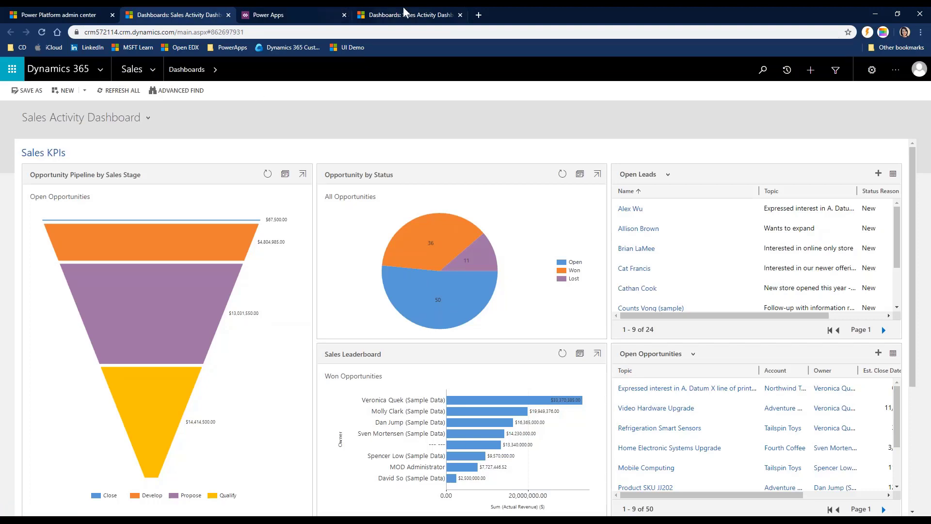
{"action": "left_click", "coordinate": [461, 15]}
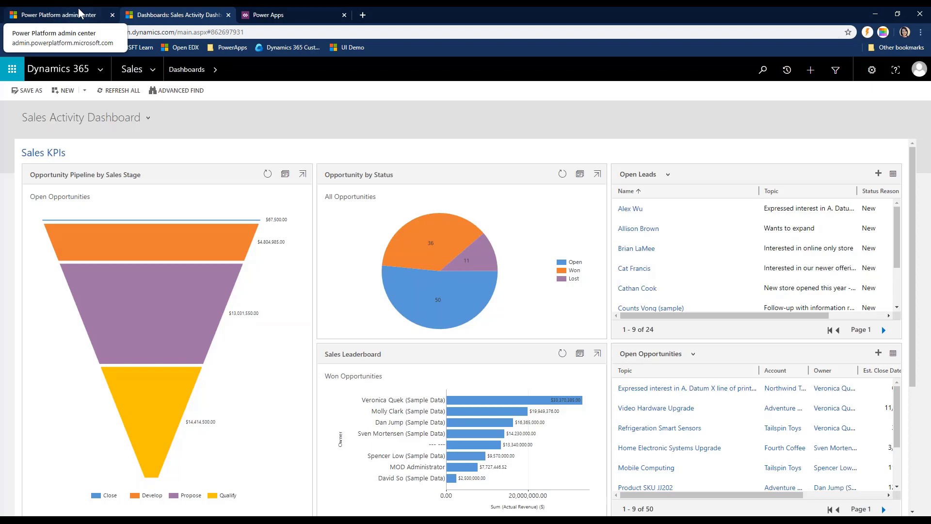
Step: Go back to Contoso UI's Product > Behavior settings to verify Unified Interface only is off
{"action": "left_click", "coordinate": [80, 14]}
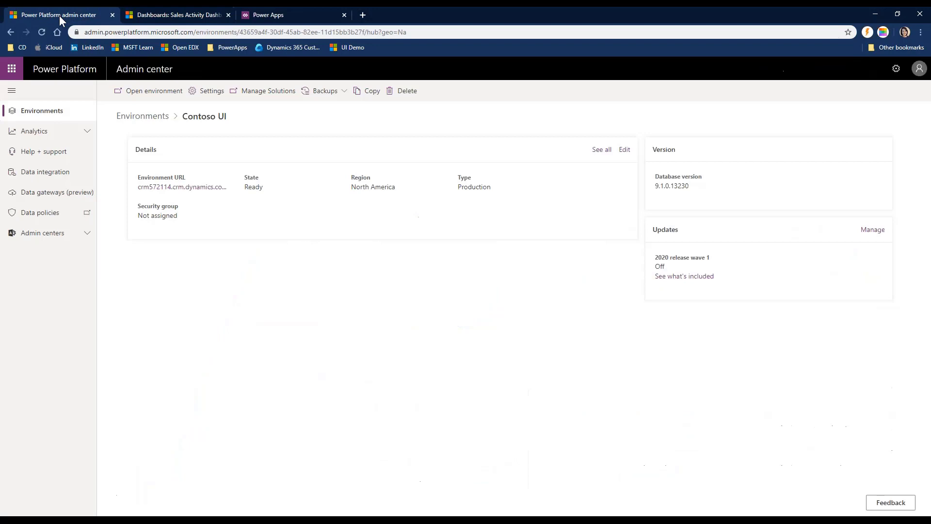
{"action": "left_click", "coordinate": [212, 92]}
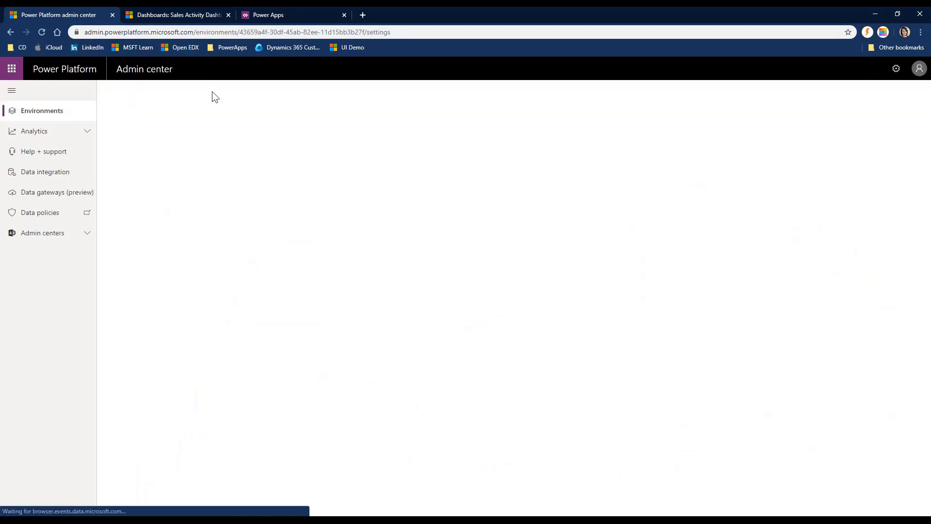
{"action": "left_click", "coordinate": [158, 175]}
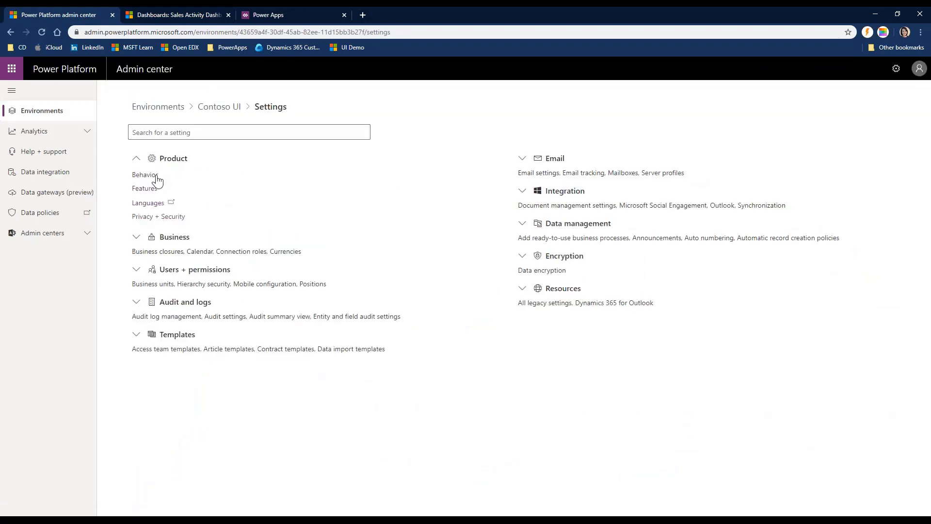
{"action": "left_click", "coordinate": [154, 178]}
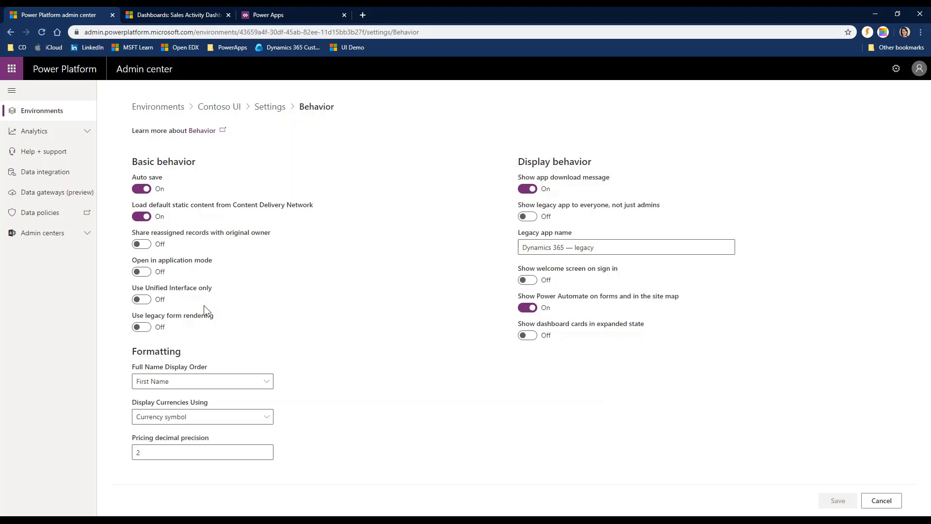
Step: On the Sales Activity Dashboard, open the Sales area site map and show the Settings area groups
{"action": "left_click", "coordinate": [176, 16]}
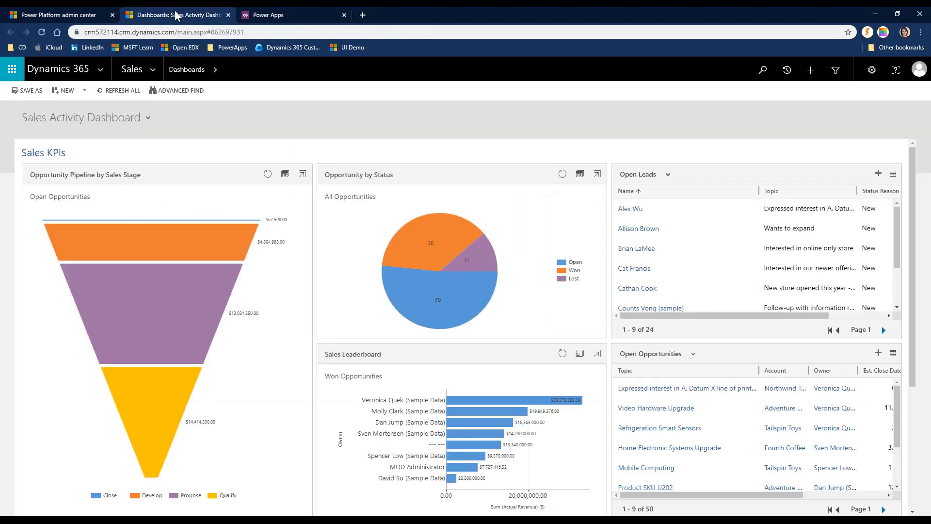
{"action": "left_click", "coordinate": [154, 72]}
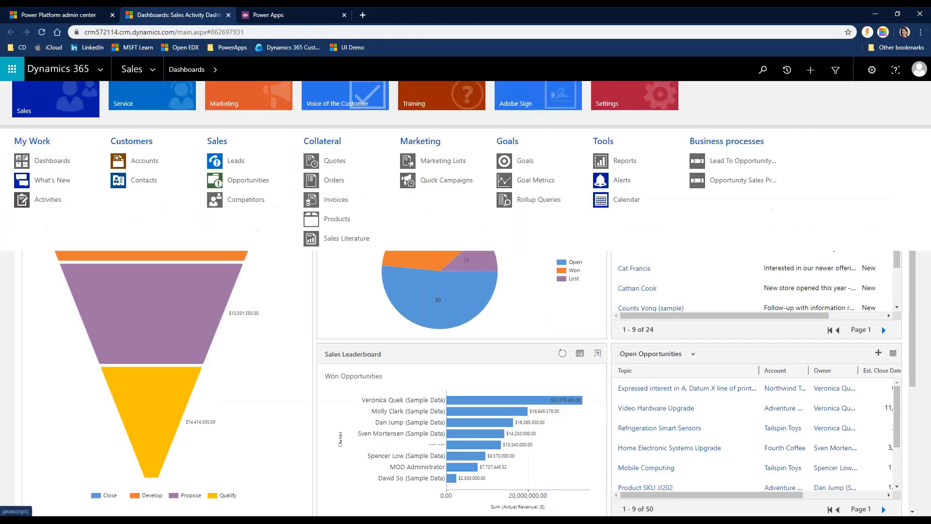
{"action": "left_click", "coordinate": [623, 113]}
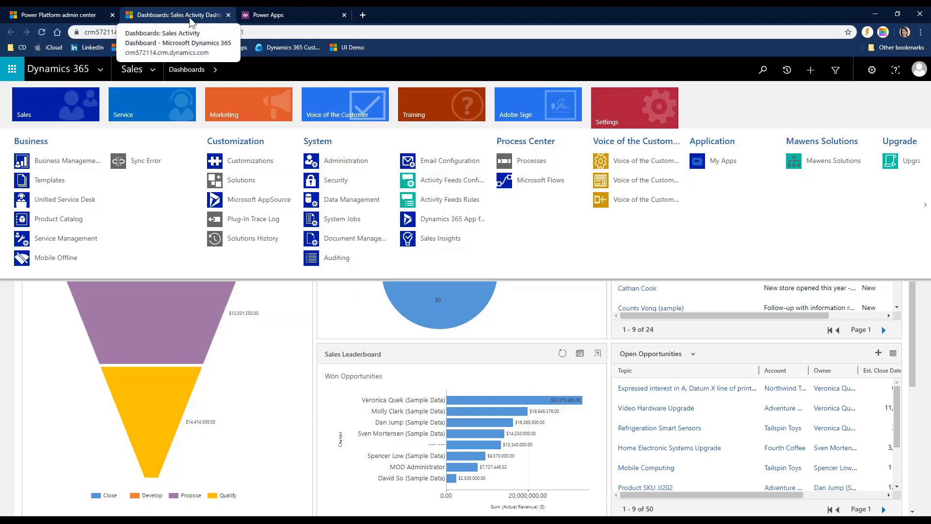
Step: On the Power Apps home page, highlight the make.powerapps.com address, then open the Solutions list
{"action": "left_click", "coordinate": [280, 18]}
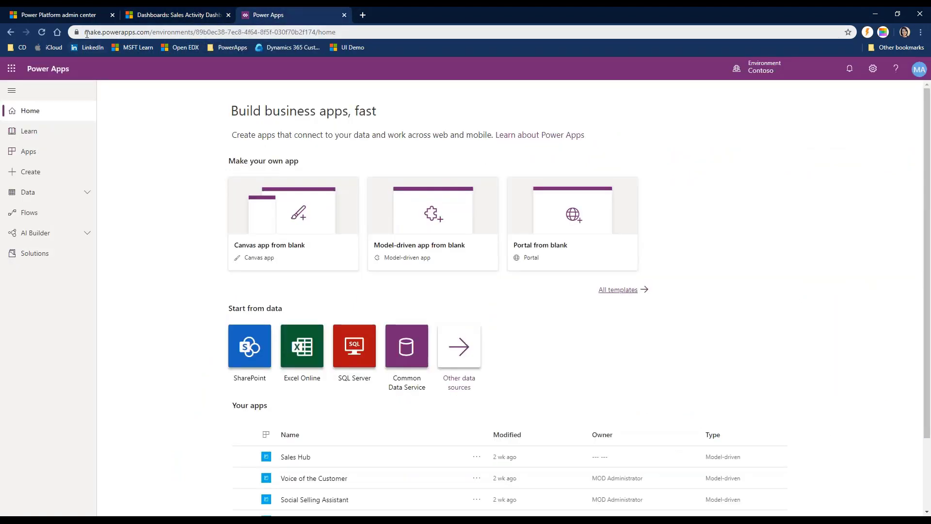
{"action": "left_click_drag", "start_coordinate": [87, 33], "coordinate": [172, 33]}
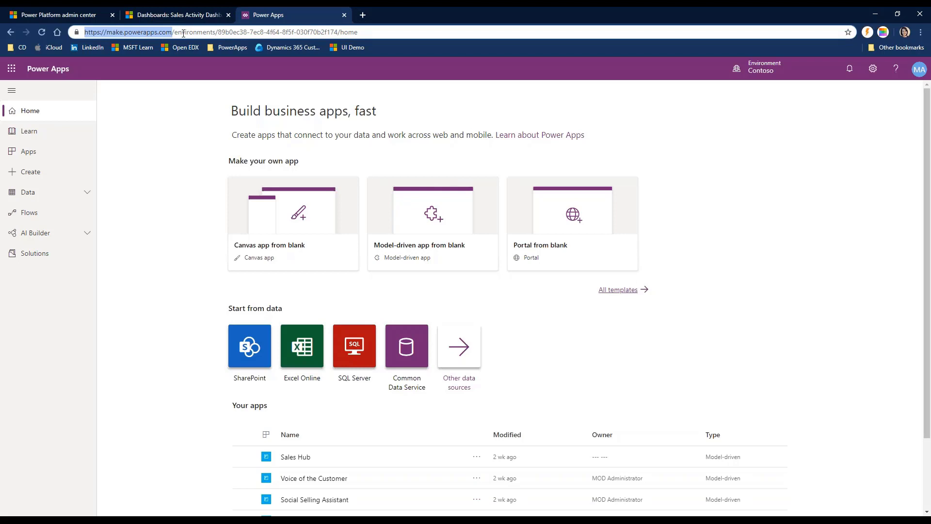
{"action": "left_click", "coordinate": [162, 106]}
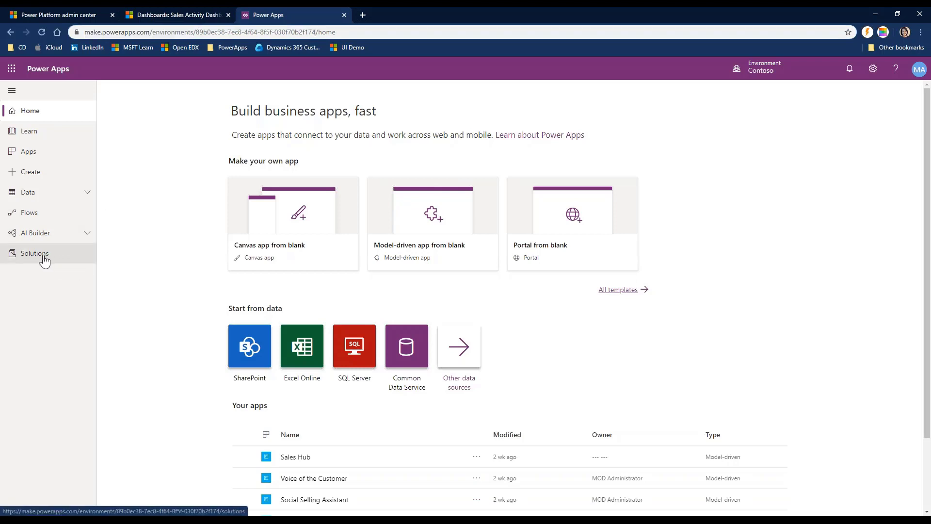
{"action": "left_click", "coordinate": [41, 258]}
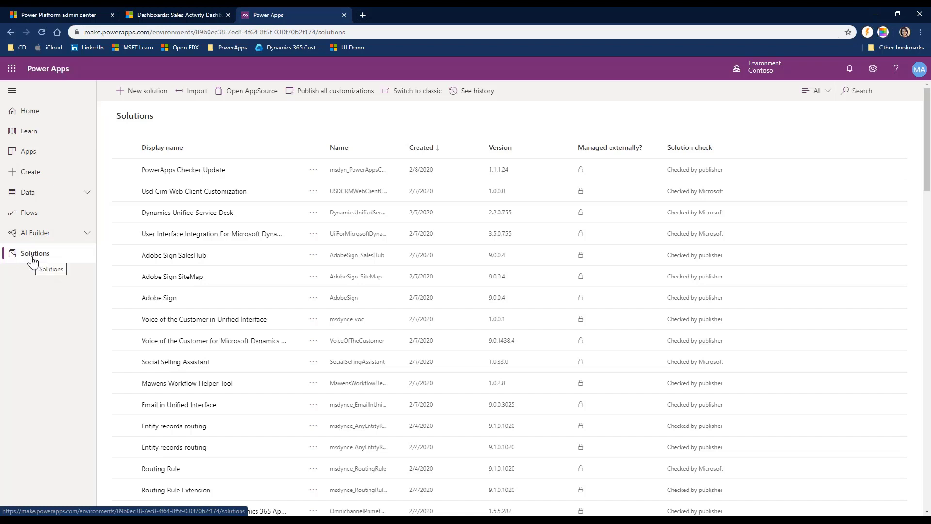
Step: Create solution 'Unified Interface', version 1.0.0.0, with the default publisher
{"action": "left_click", "coordinate": [145, 97]}
{"action": "type", "text": "Unified Inter"}
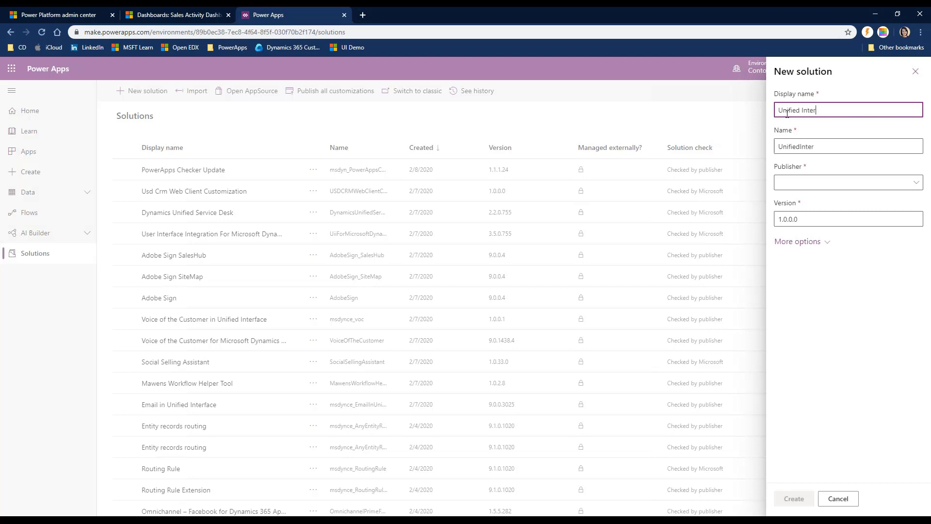
{"action": "type", "text": "face"}
{"action": "left_click", "coordinate": [890, 185]}
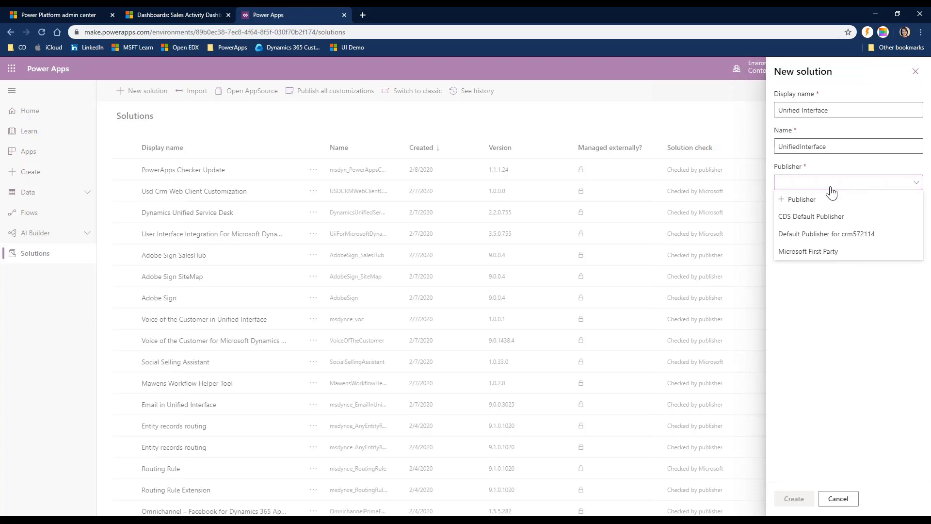
{"action": "left_click", "coordinate": [800, 234]}
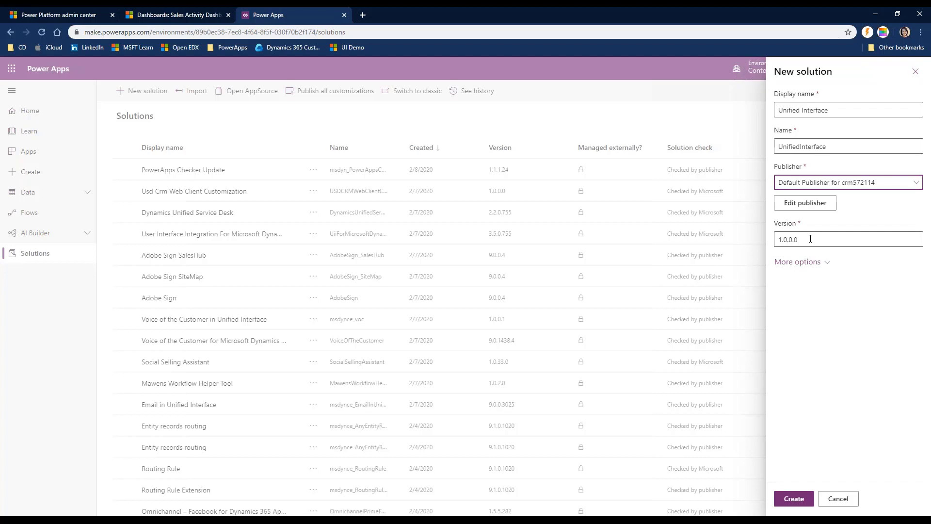
{"action": "left_click", "coordinate": [802, 503]}
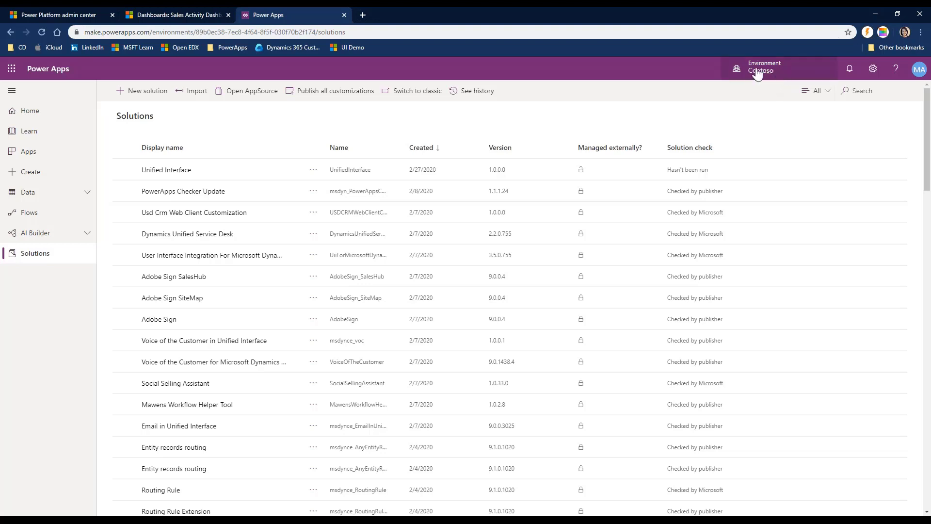
{"action": "left_click", "coordinate": [803, 72]}
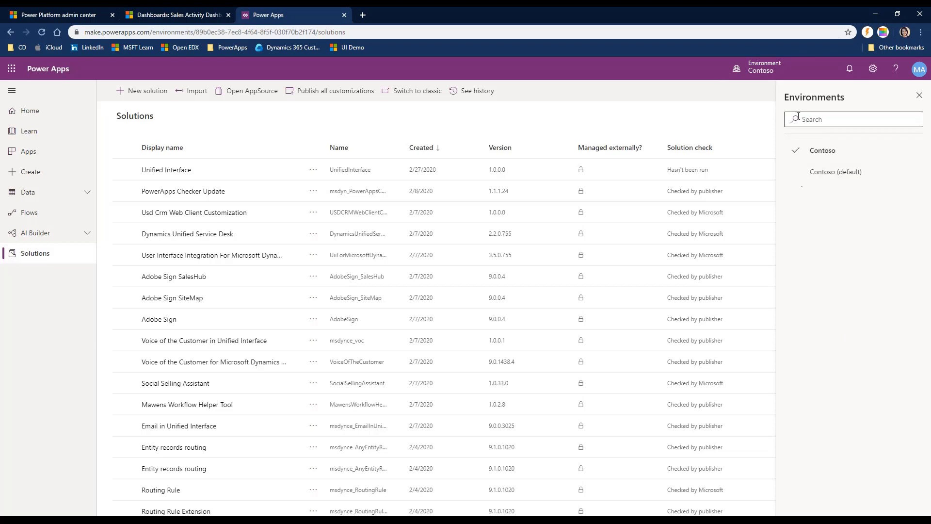
Step: Close the environments list, open the Unified Interface solution, and add a new model-driven app
{"action": "left_click", "coordinate": [668, 118]}
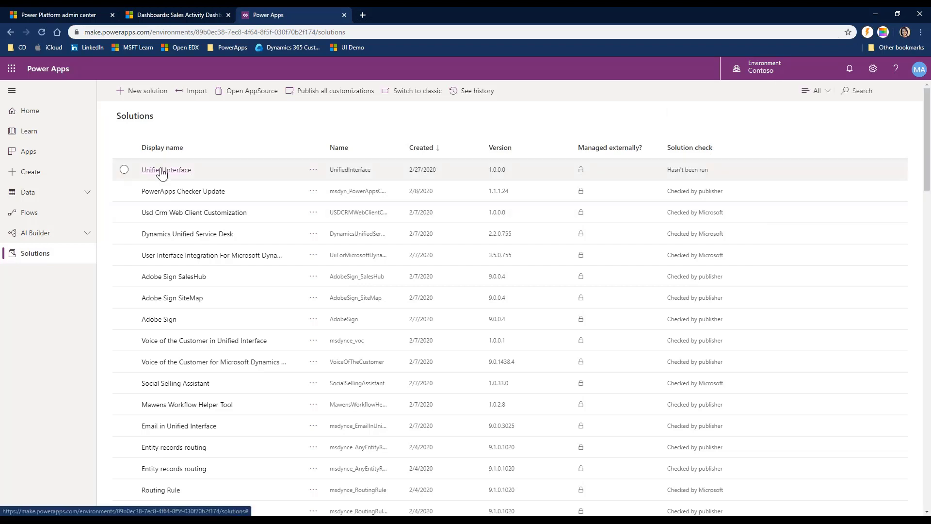
{"action": "left_click", "coordinate": [162, 170]}
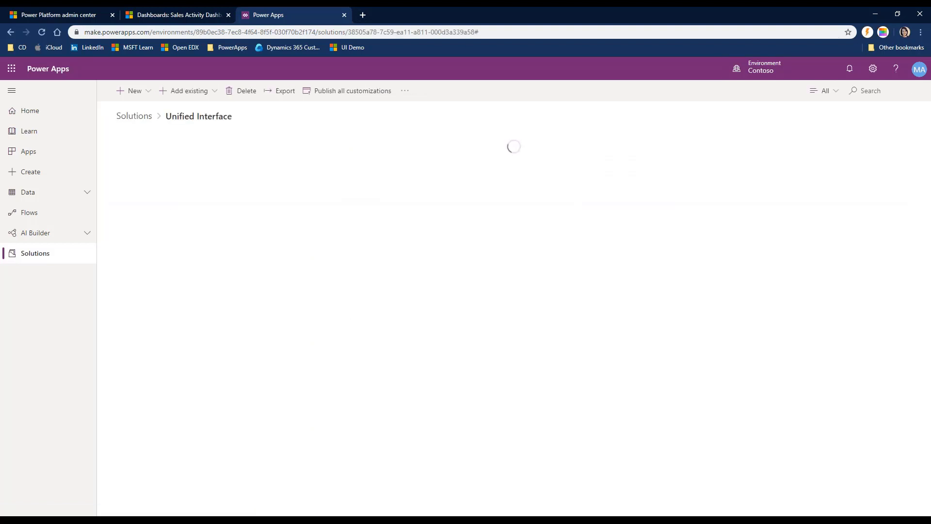
{"action": "left_click", "coordinate": [149, 97]}
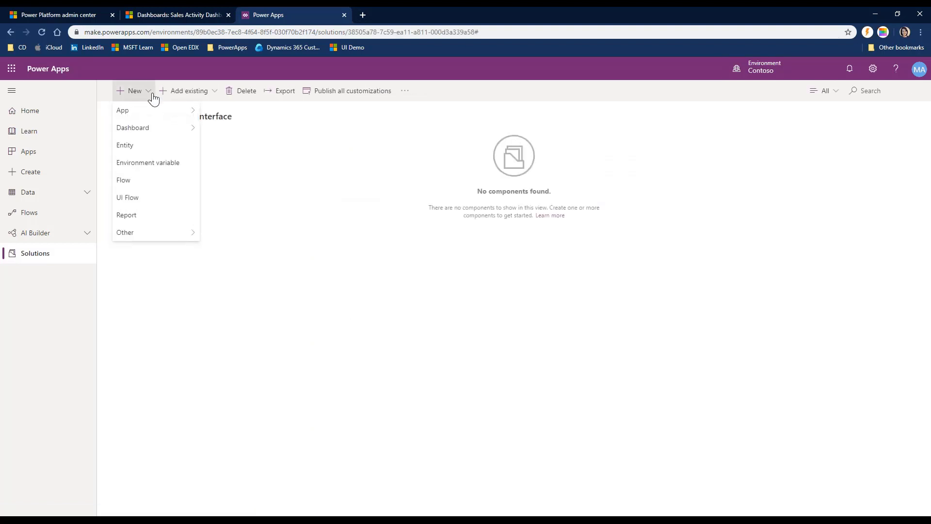
{"action": "mouse_move", "coordinate": [184, 119]}
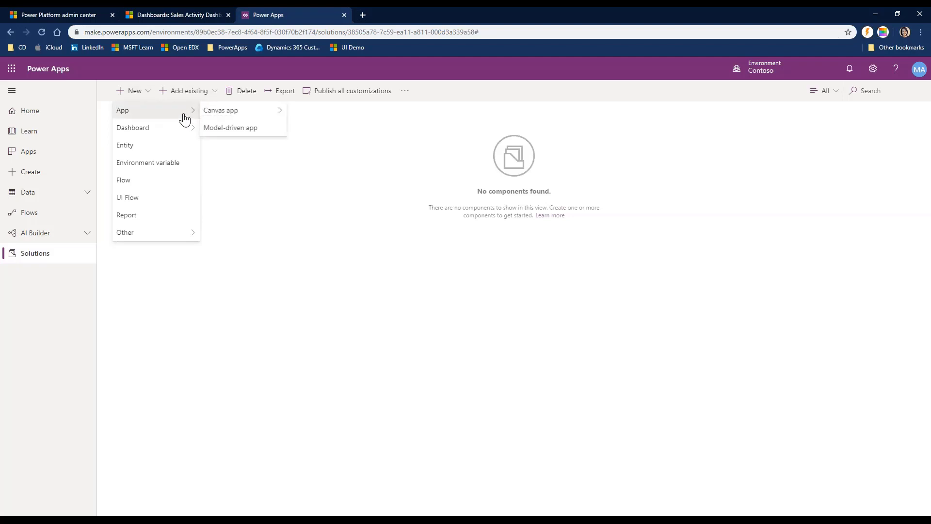
{"action": "left_click", "coordinate": [237, 129]}
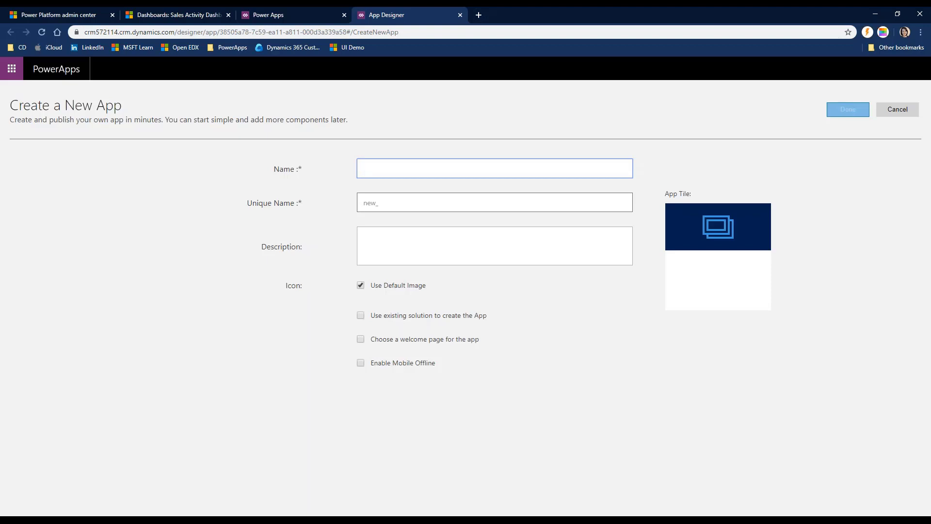
Step: Name the app 'Unified Interface testing', describe it as 'Test app for UI', and build from an existing solution
{"action": "type", "text": "U"}
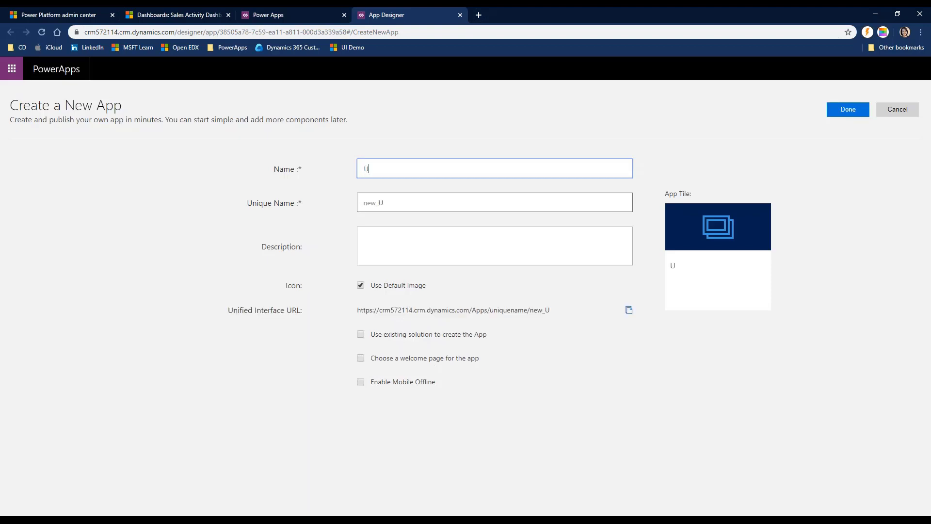
{"action": "type", "text": "nified Interfa"}
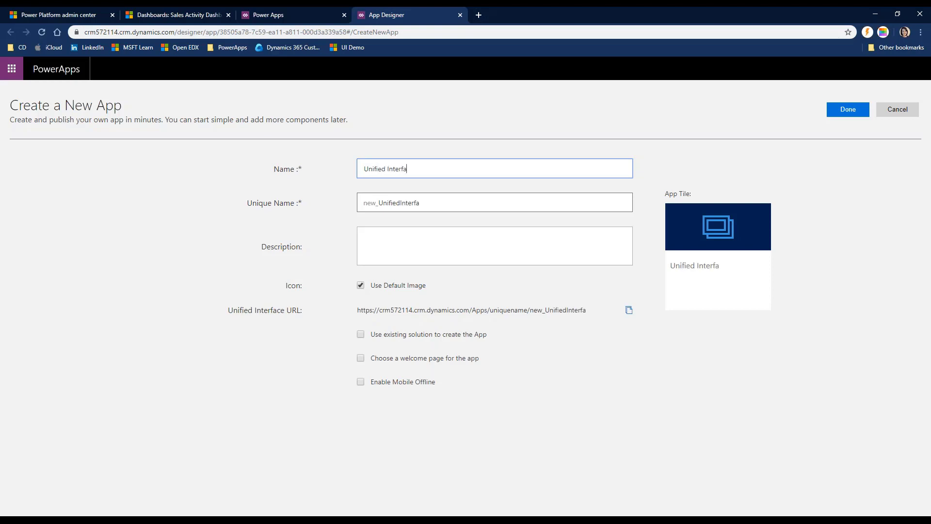
{"action": "type", "text": "ce testing"}
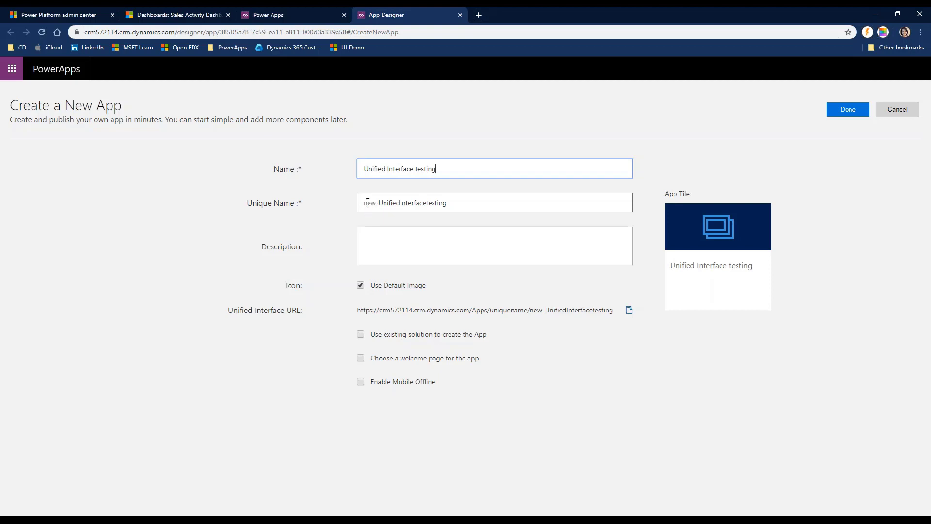
{"action": "left_click", "coordinate": [394, 246]}
{"action": "type", "text": "Test app for UI"}
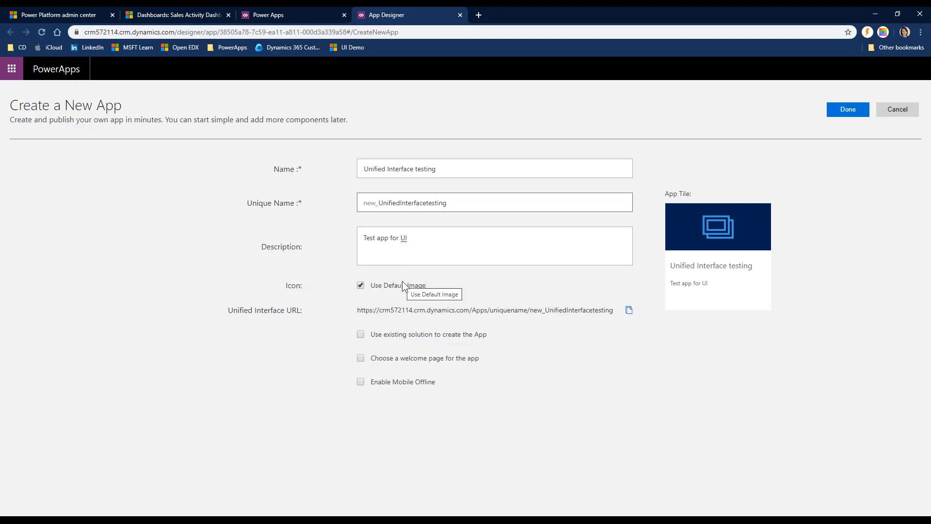
{"action": "left_click", "coordinate": [360, 335]}
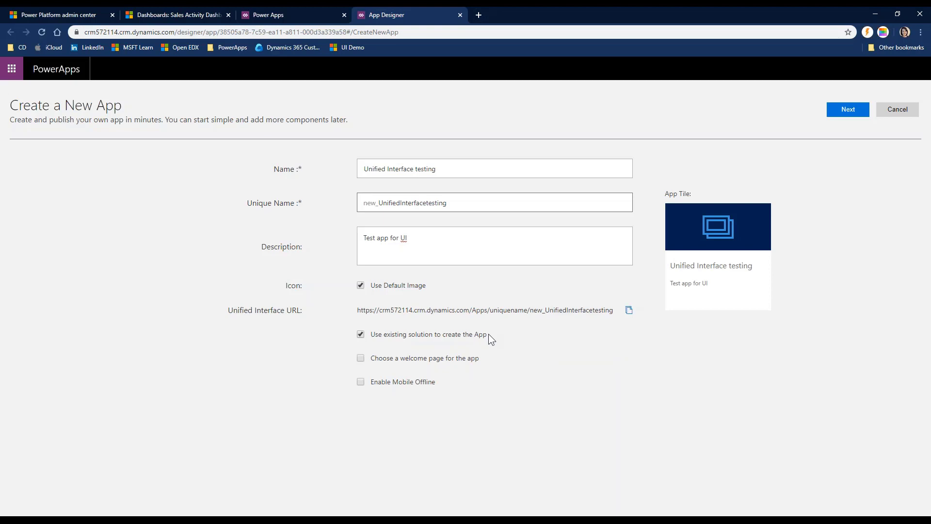
{"action": "left_click", "coordinate": [839, 110]}
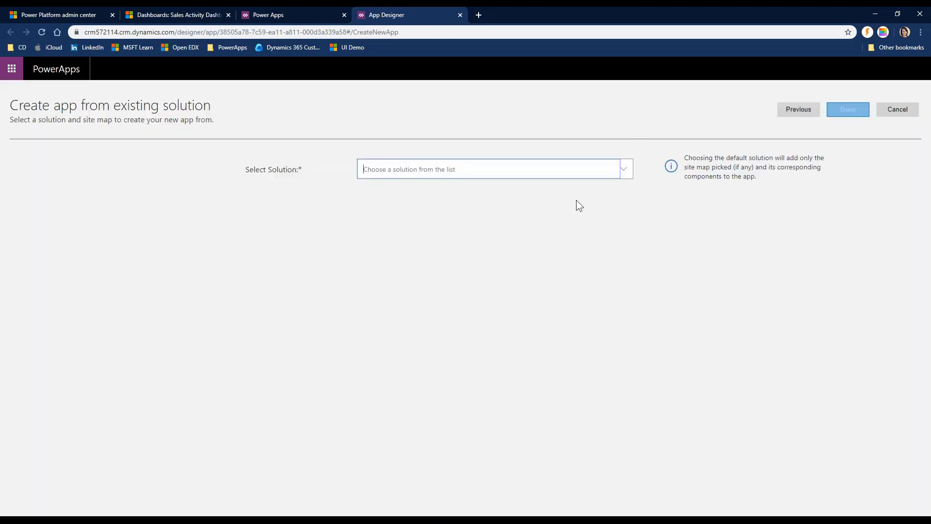
Step: Choose Default Solution as the source and Site Map as the sitemap, then finish creating the app
{"action": "left_click", "coordinate": [600, 170]}
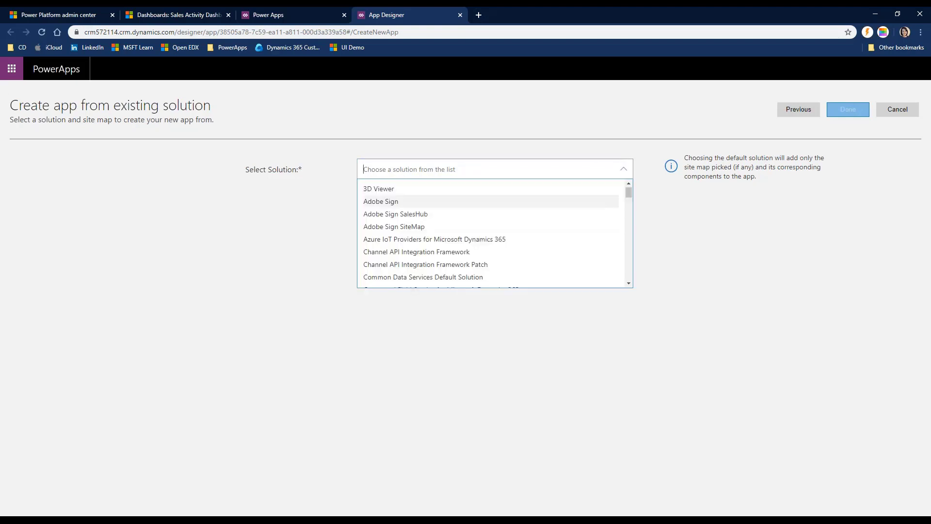
{"action": "type", "text": "d"}
{"action": "left_click", "coordinate": [474, 202]}
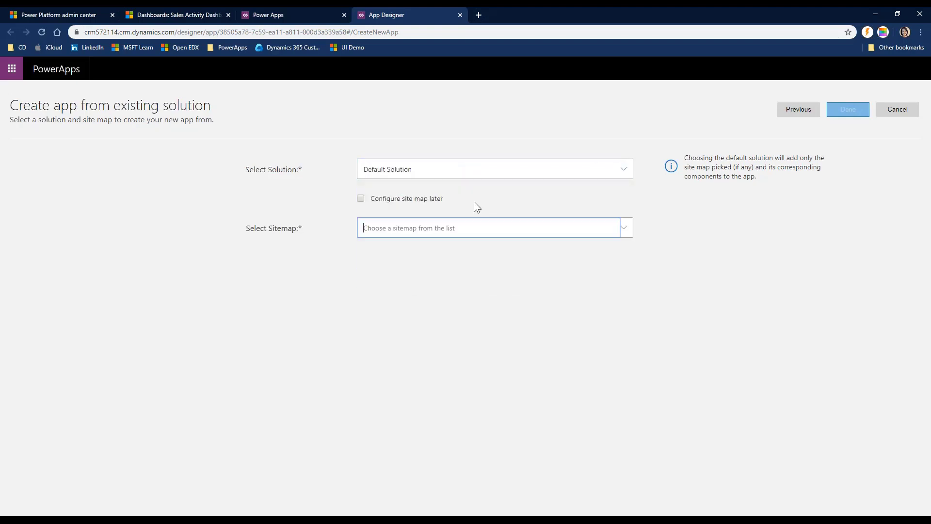
{"action": "left_click", "coordinate": [463, 227]}
{"action": "scroll", "coordinate": [424, 303], "scroll_direction": "down", "scroll_amount": 2}
{"action": "scroll", "coordinate": [425, 303], "scroll_direction": "down", "scroll_amount": 2}
{"action": "left_click", "coordinate": [424, 305]}
{"action": "left_click", "coordinate": [850, 114]}
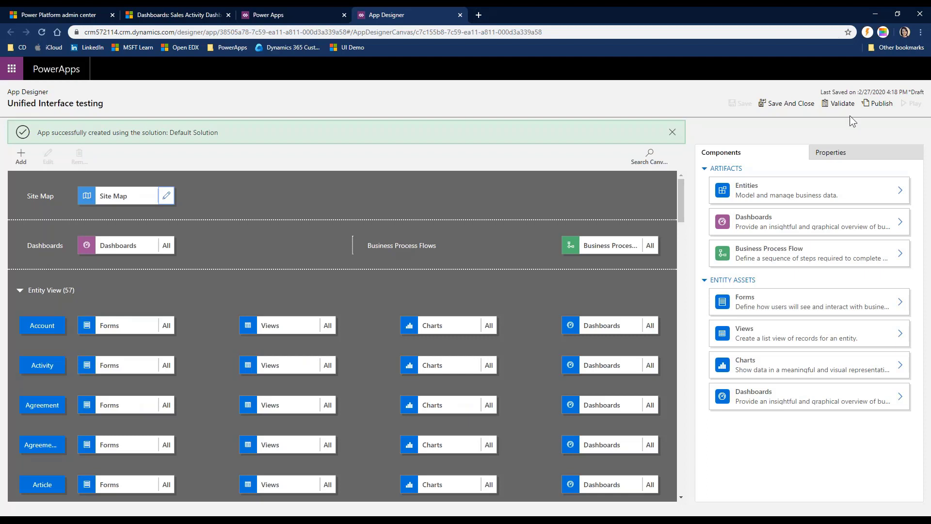
Step: Publish the Unified Interface testing app from the App Designer toolbar
{"action": "left_click", "coordinate": [878, 103]}
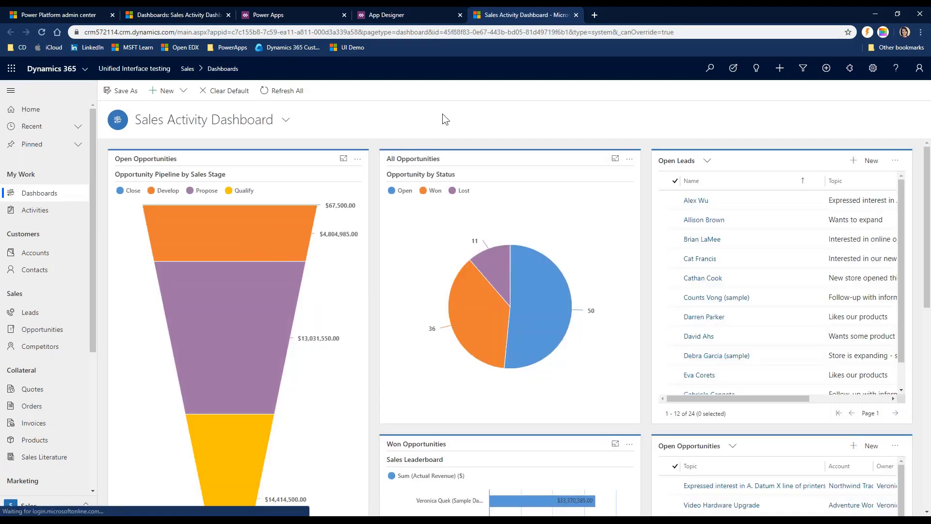
Step: Compare the classic Sales Activity Dashboard with the Unified Interface dashboard, ending on the classic one
{"action": "left_click", "coordinate": [167, 16]}
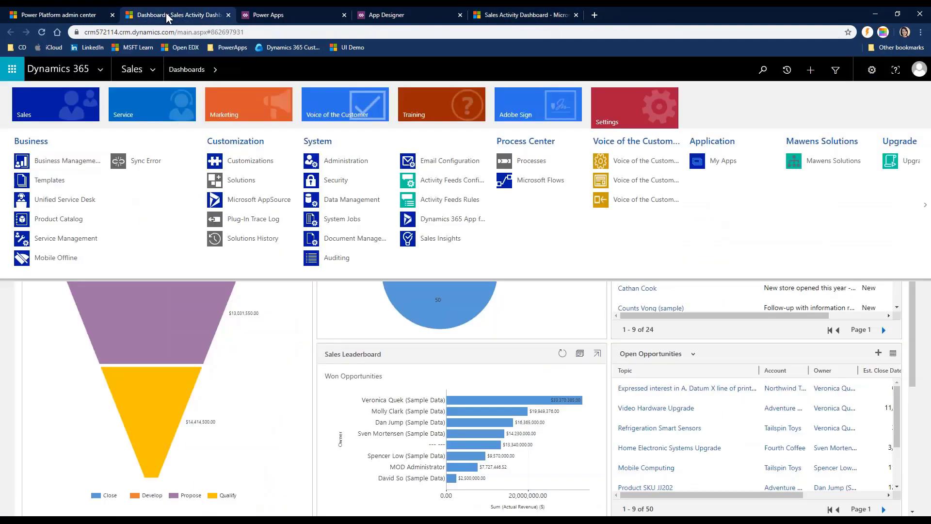
{"action": "left_click", "coordinate": [316, 312]}
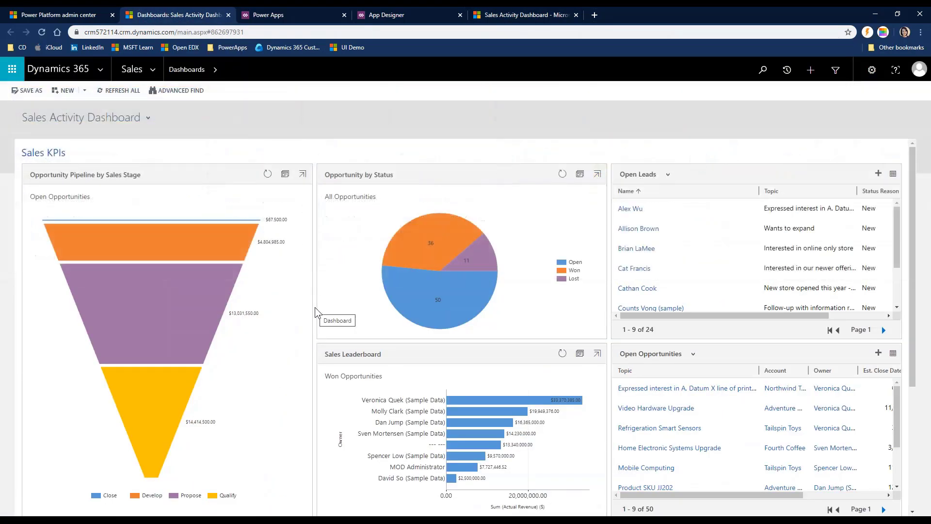
{"action": "left_click", "coordinate": [534, 16]}
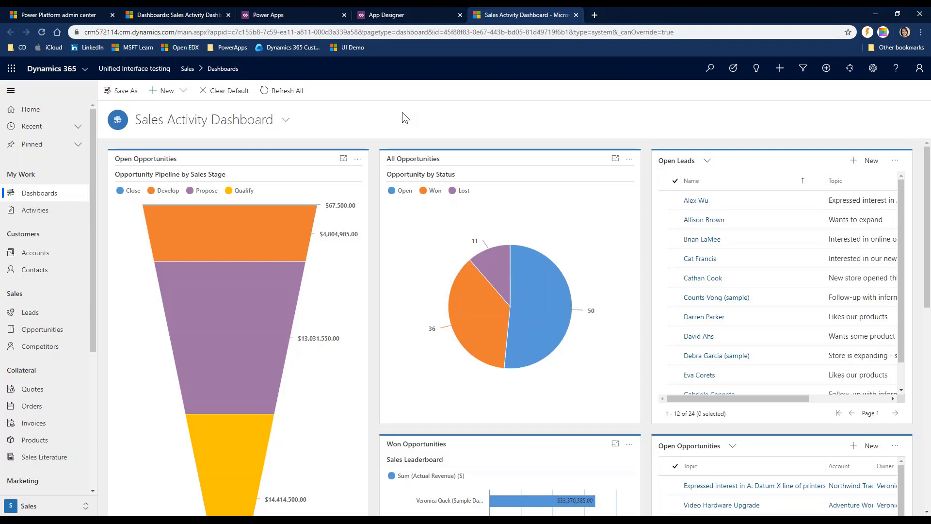
{"action": "left_click", "coordinate": [163, 16]}
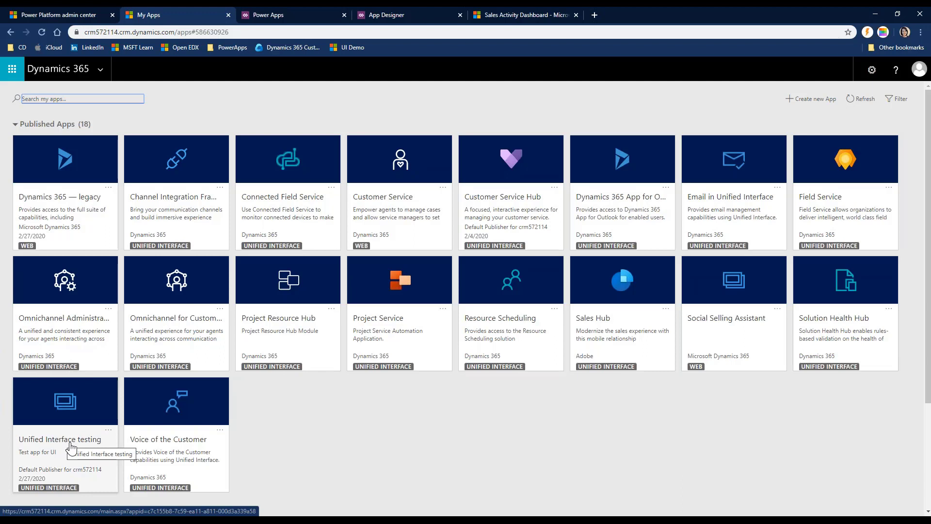
Step: View the Unified Interface testing tile's options on My Apps, then close the popup
{"action": "left_click", "coordinate": [108, 430]}
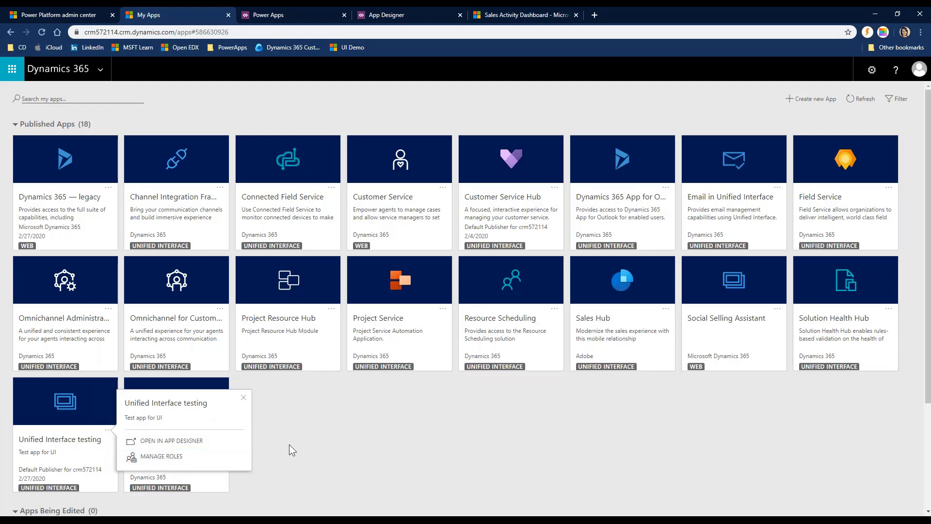
{"action": "left_click", "coordinate": [272, 393]}
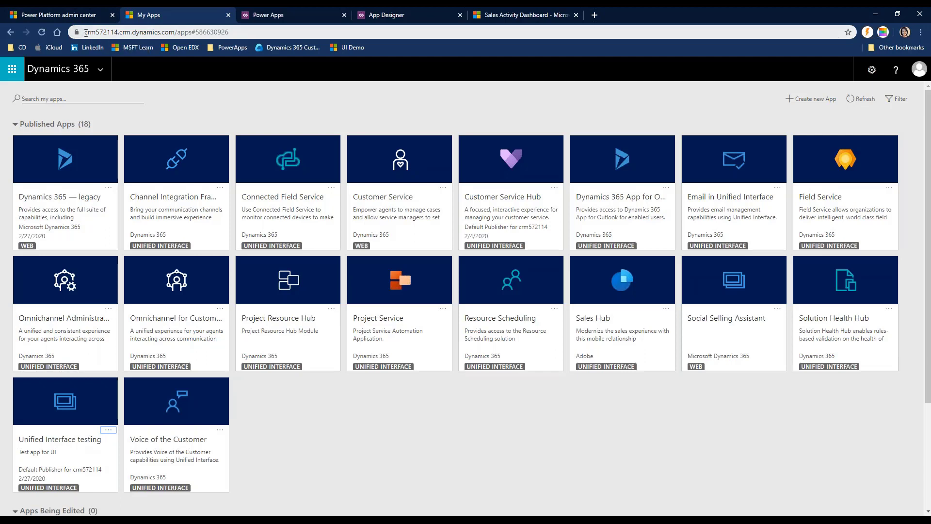
Step: Go back to the classic dashboard and open My Apps from the Settings area
{"action": "left_click", "coordinate": [10, 32]}
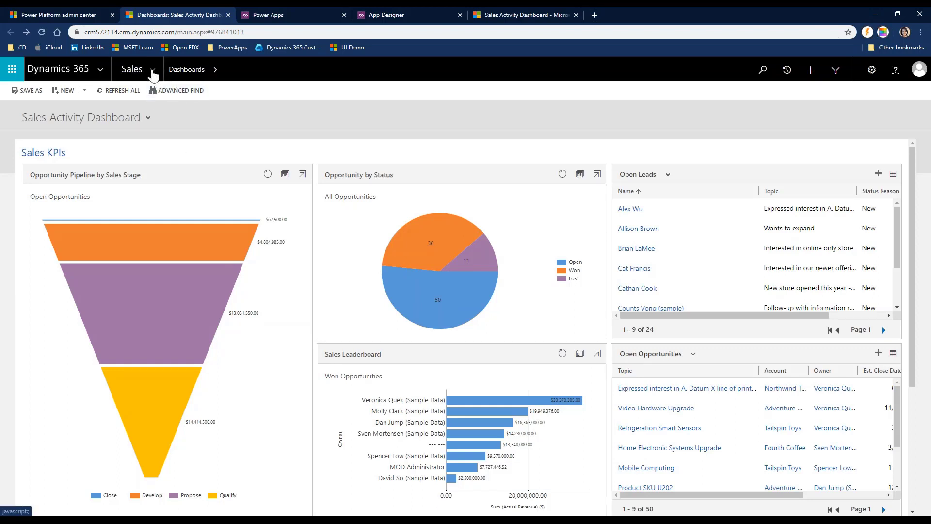
{"action": "left_click", "coordinate": [153, 73]}
{"action": "left_click", "coordinate": [624, 109]}
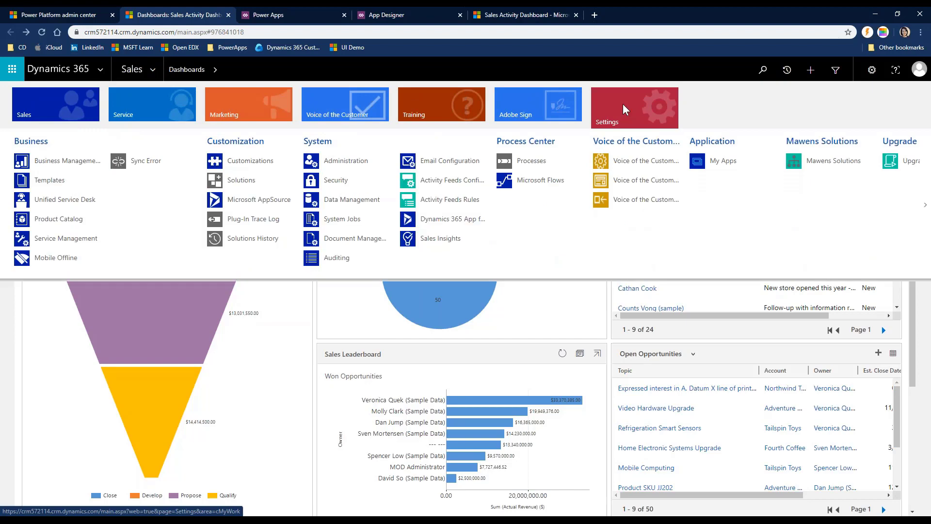
{"action": "left_click", "coordinate": [721, 165]}
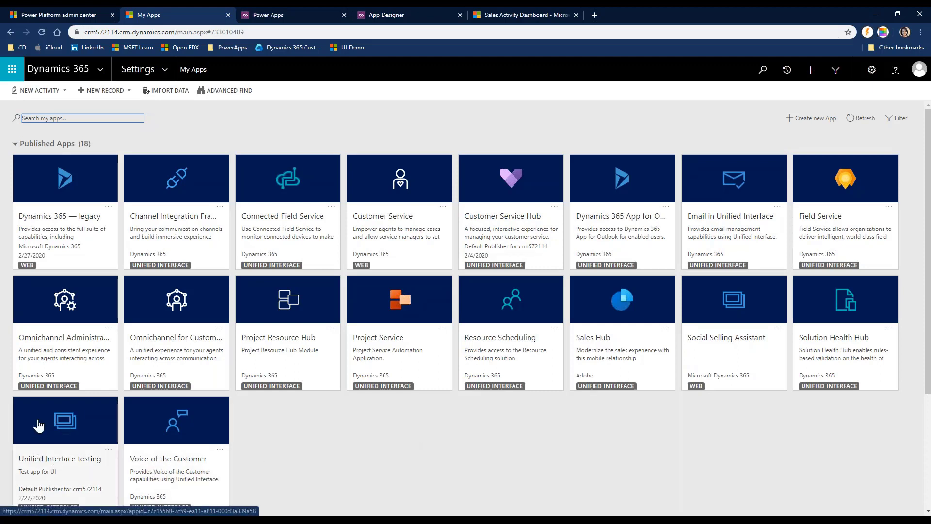
Step: Set the Unified Interface testing app's URL suffix to UITest in Manage Roles
{"action": "left_click", "coordinate": [109, 451]}
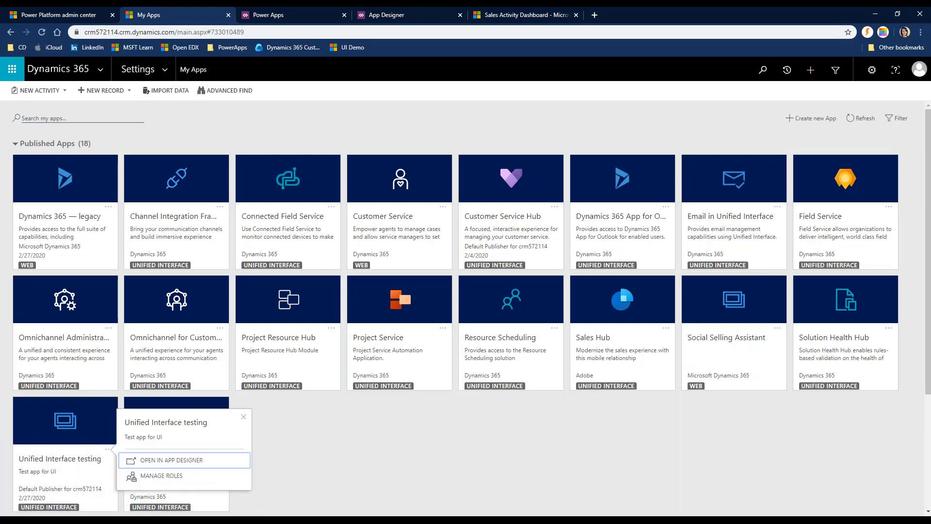
{"action": "left_click", "coordinate": [148, 477]}
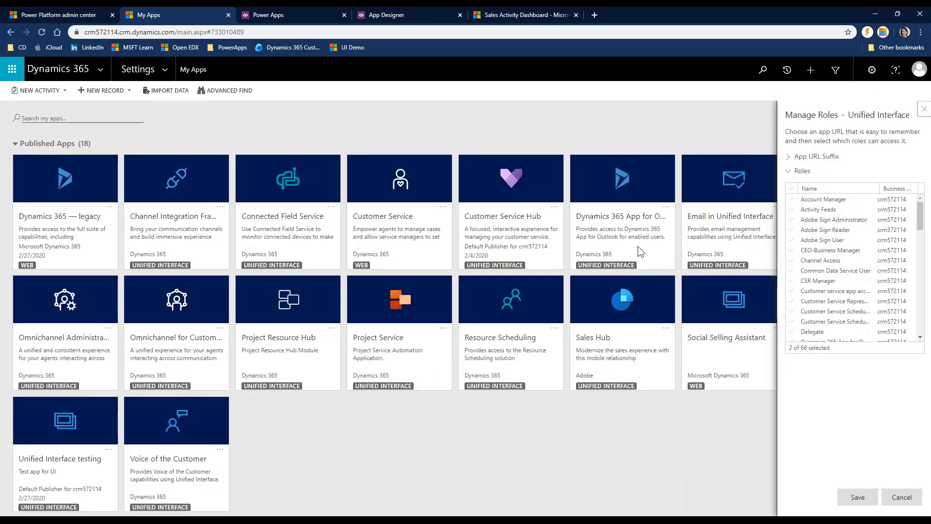
{"action": "left_click", "coordinate": [789, 157]}
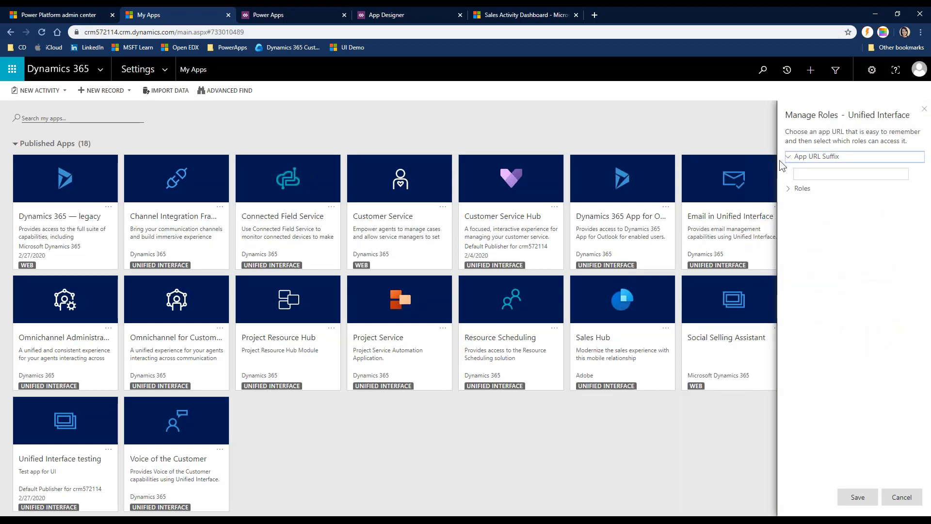
{"action": "left_click", "coordinate": [825, 176]}
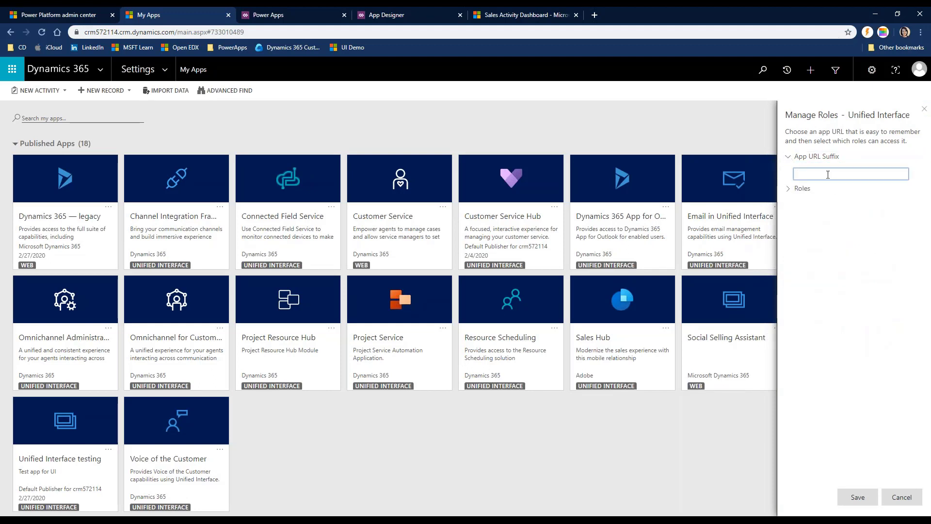
{"action": "type", "text": "UITest"}
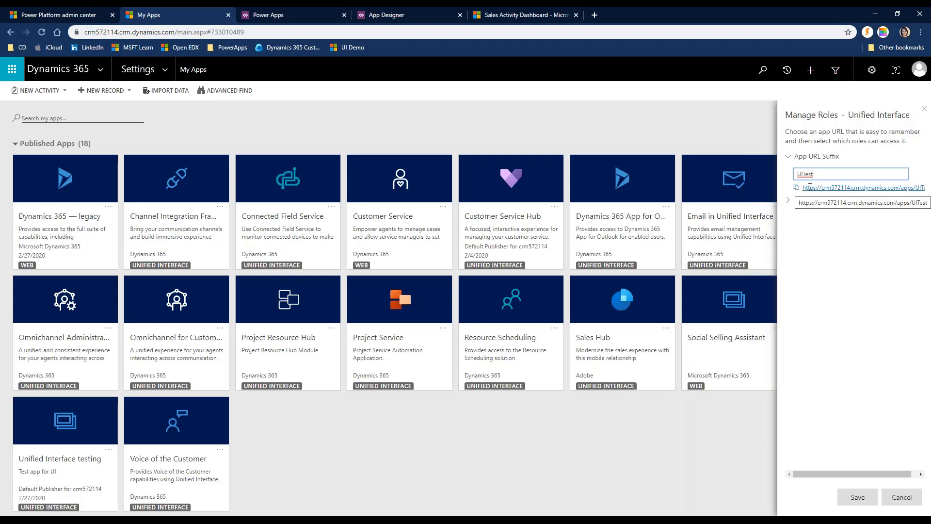
{"action": "left_click", "coordinate": [796, 188]}
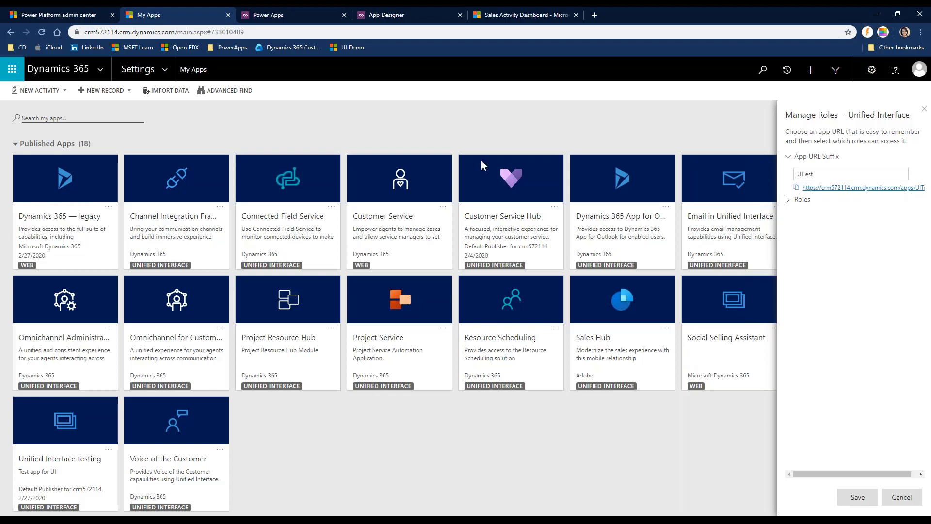
Step: Grant the Account Manager and Customer Service Representative roles access, and save
{"action": "left_click", "coordinate": [795, 199]}
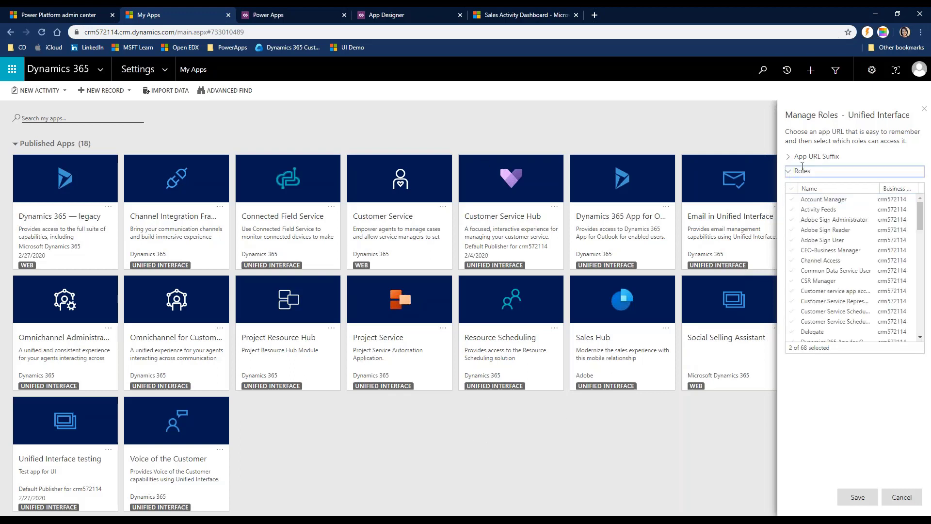
{"action": "scroll", "coordinate": [861, 276], "scroll_direction": "down", "scroll_amount": 1}
{"action": "scroll", "coordinate": [862, 276], "scroll_direction": "down", "scroll_amount": 10}
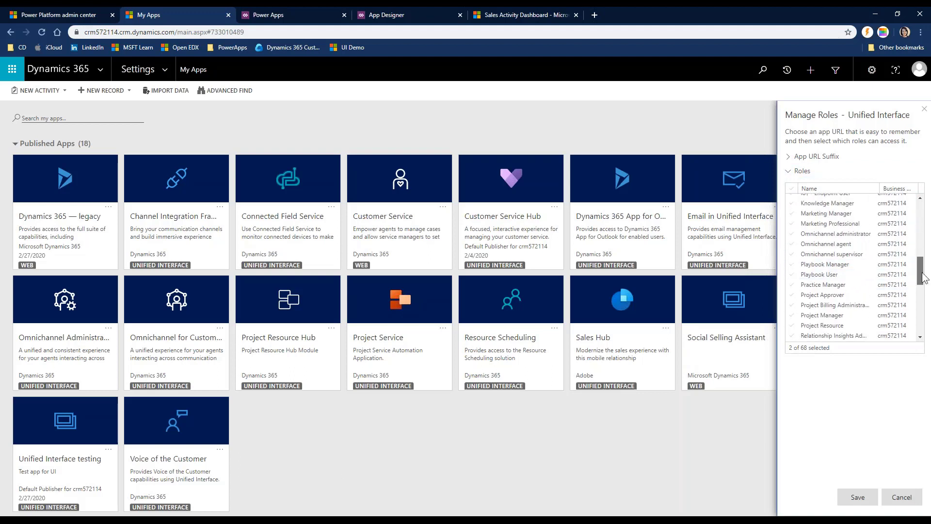
{"action": "left_click_drag", "start_coordinate": [922, 283], "coordinate": [930, 322]}
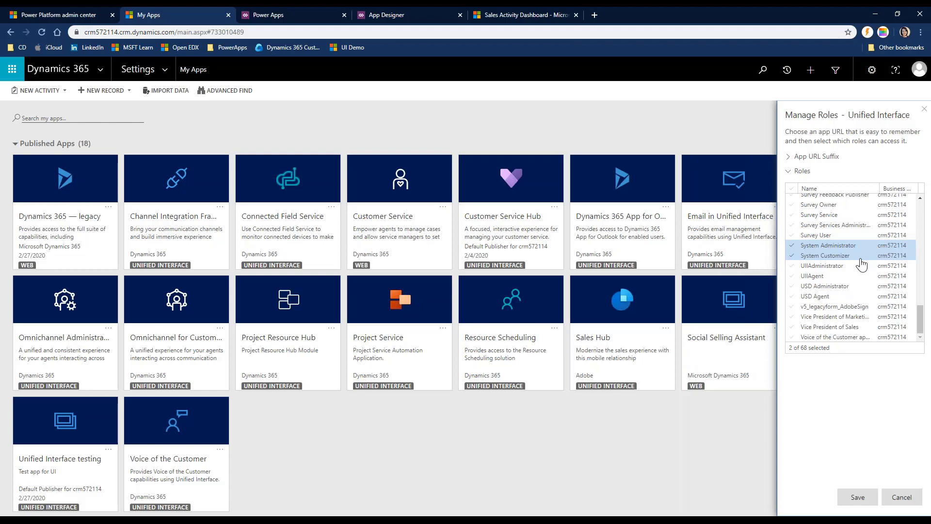
{"action": "scroll", "coordinate": [856, 263], "scroll_direction": "up", "scroll_amount": 10}
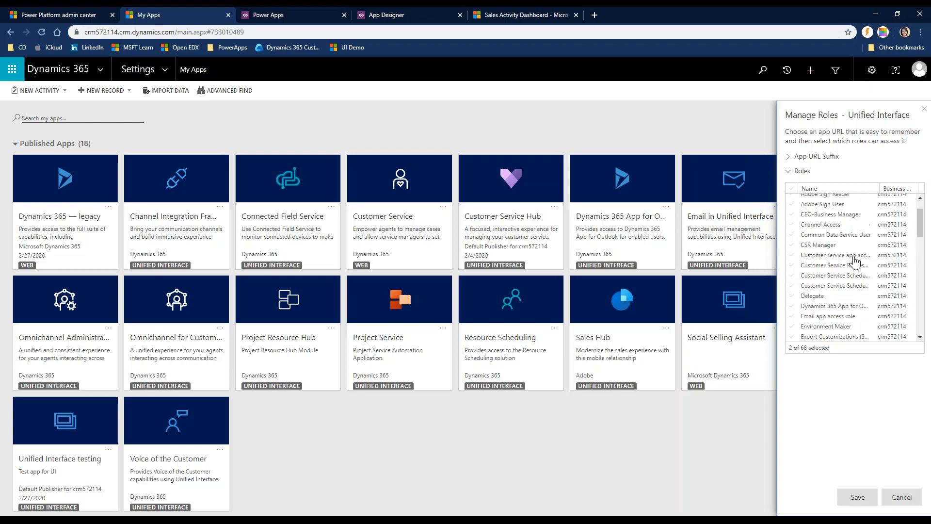
{"action": "scroll", "coordinate": [854, 262], "scroll_direction": "up", "scroll_amount": 2}
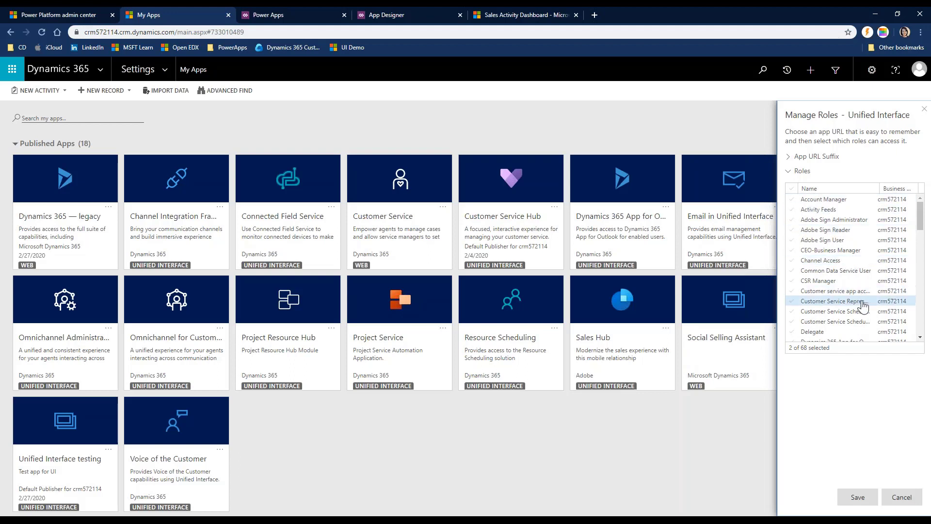
{"action": "left_click", "coordinate": [826, 201]}
{"action": "left_click", "coordinate": [839, 303]}
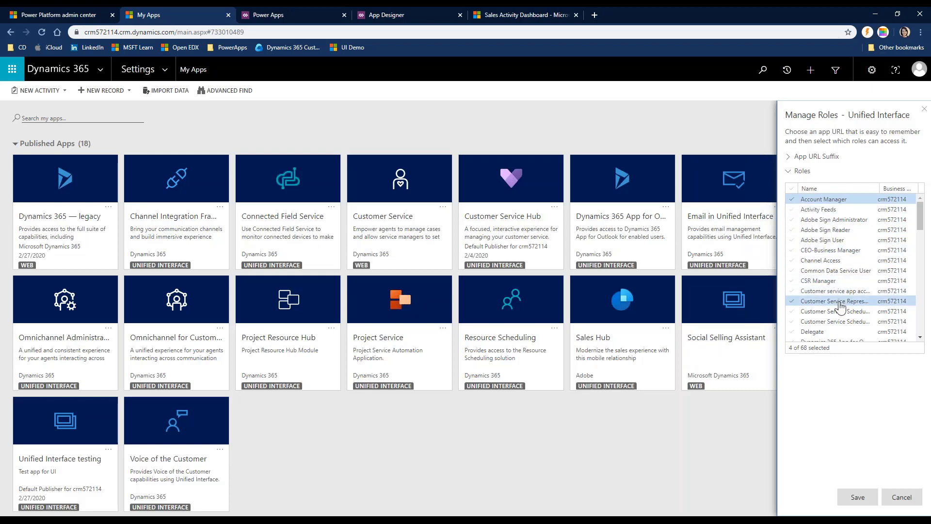
{"action": "left_click", "coordinate": [857, 497]}
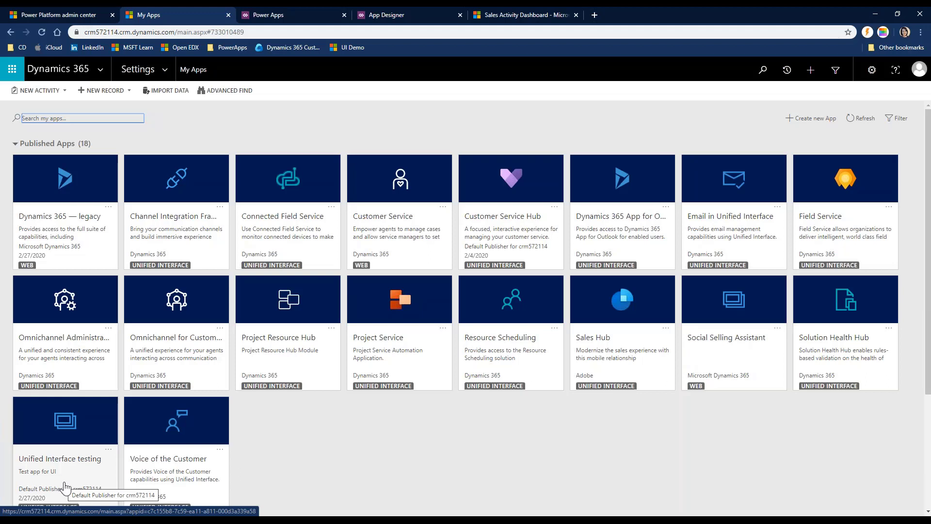
Step: Switch back to the Unified Interface testing dashboard tab
{"action": "left_click", "coordinate": [515, 18]}
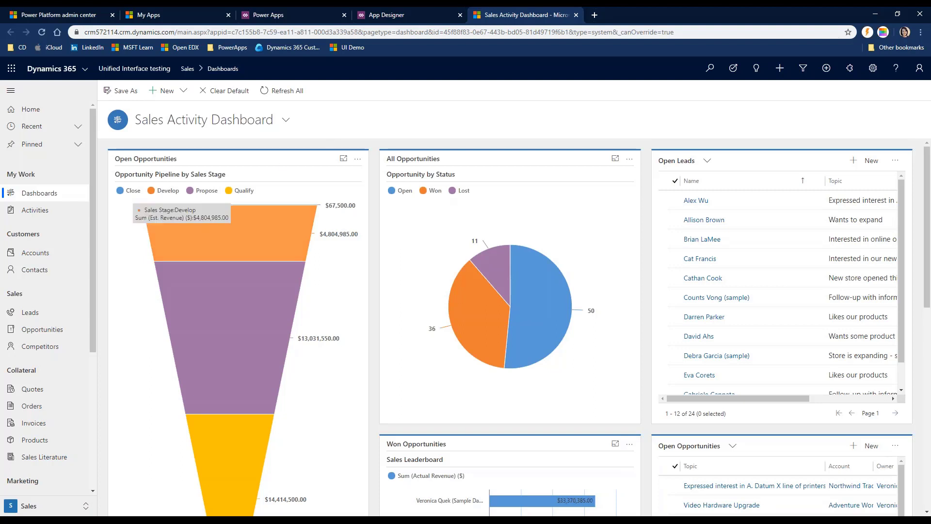
Step: Open the A. Datum Corporation (sample) account from Accounts and scroll through its form
{"action": "left_click", "coordinate": [28, 259]}
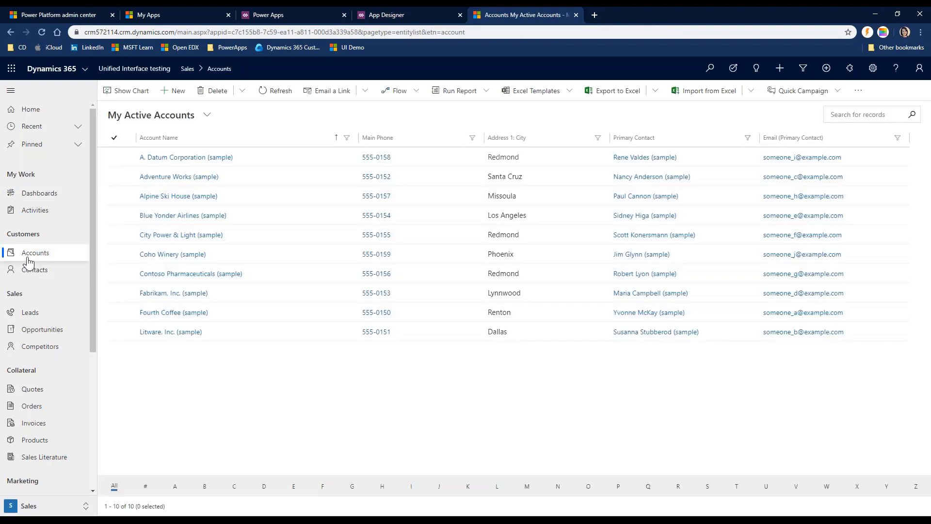
{"action": "left_click", "coordinate": [204, 157]}
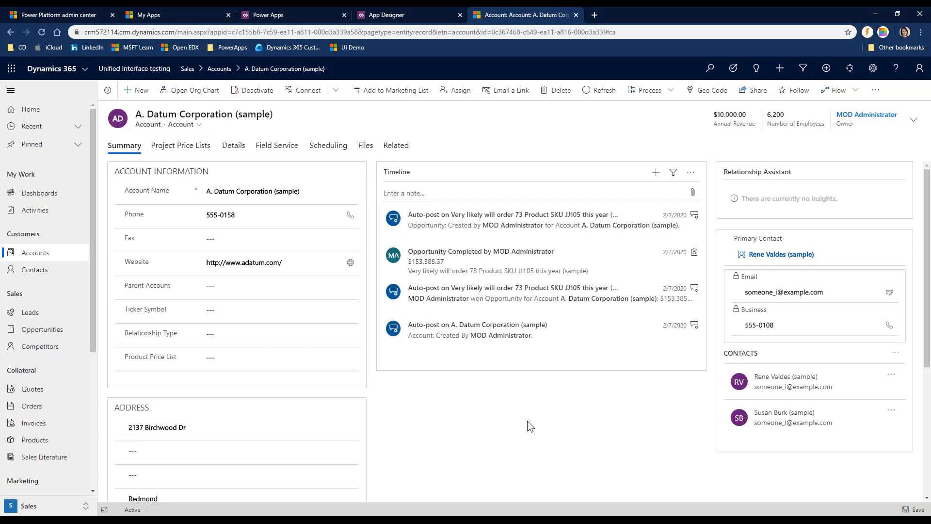
{"action": "scroll", "coordinate": [528, 422], "scroll_direction": "down", "scroll_amount": 4}
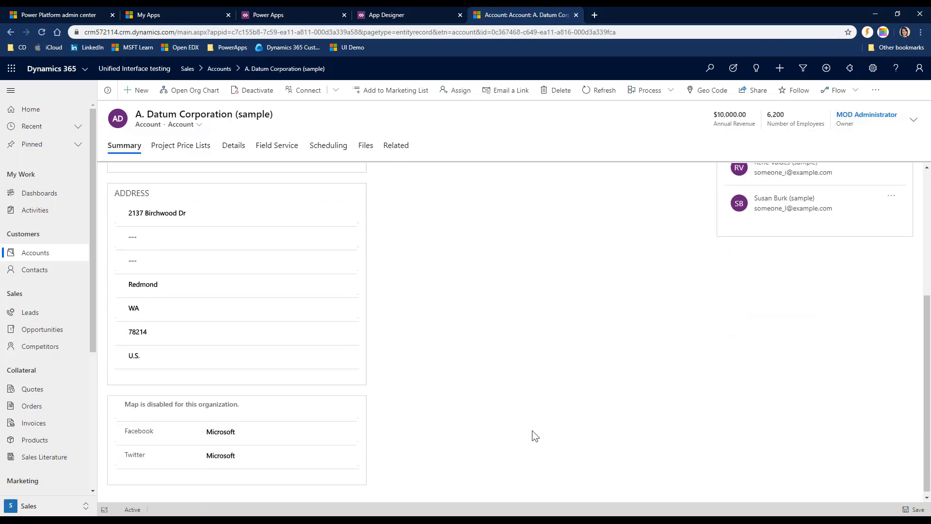
{"action": "scroll", "coordinate": [535, 435], "scroll_direction": "up", "scroll_amount": 4}
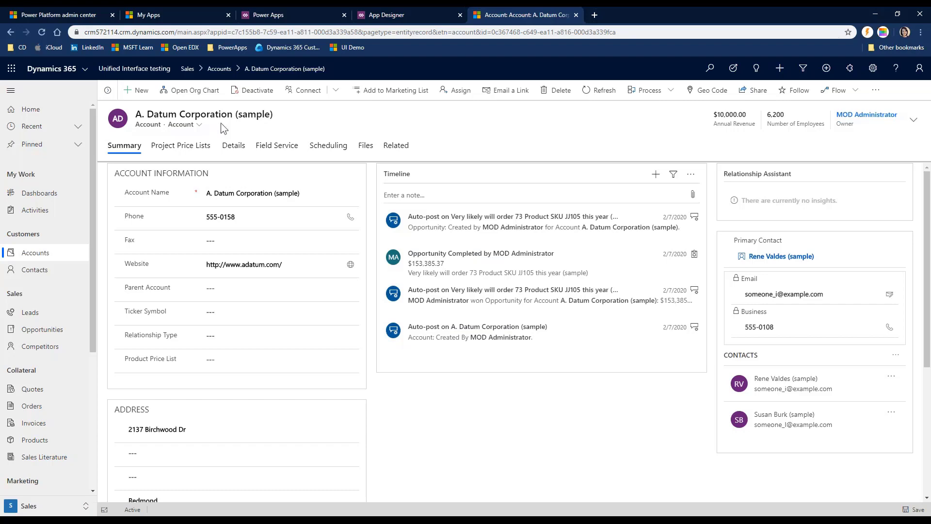
{"action": "scroll", "coordinate": [383, 368], "scroll_direction": "down", "scroll_amount": 4}
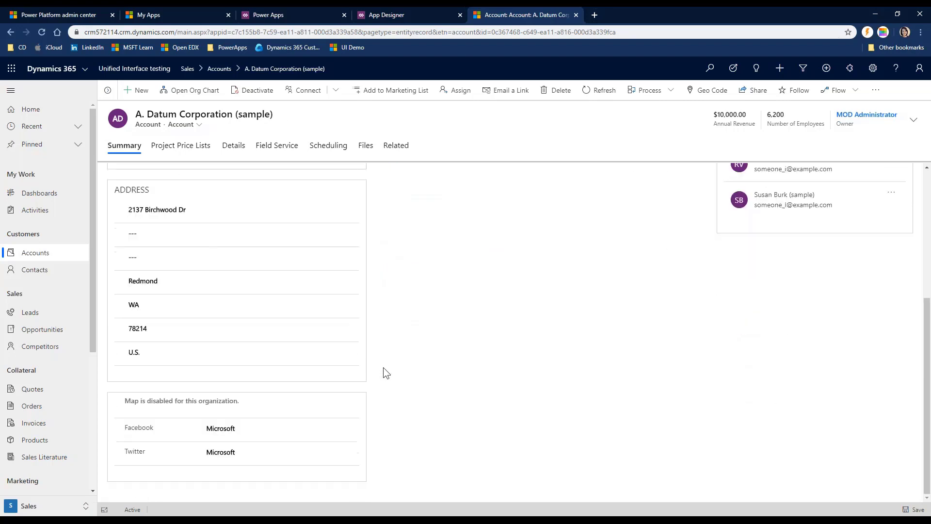
{"action": "scroll", "coordinate": [383, 367], "scroll_direction": "up", "scroll_amount": 4}
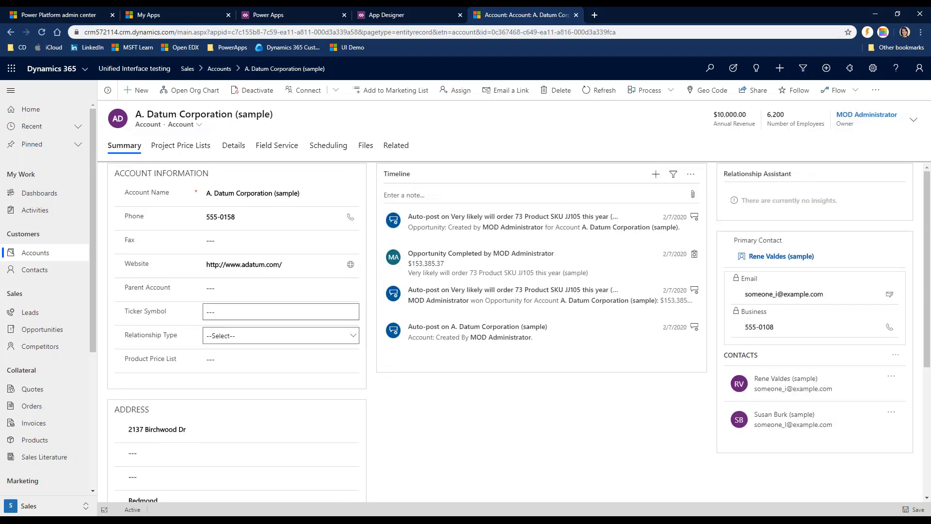
Step: Check the account's Details and Summary tabs, then open My Open Leads
{"action": "left_click", "coordinate": [226, 149]}
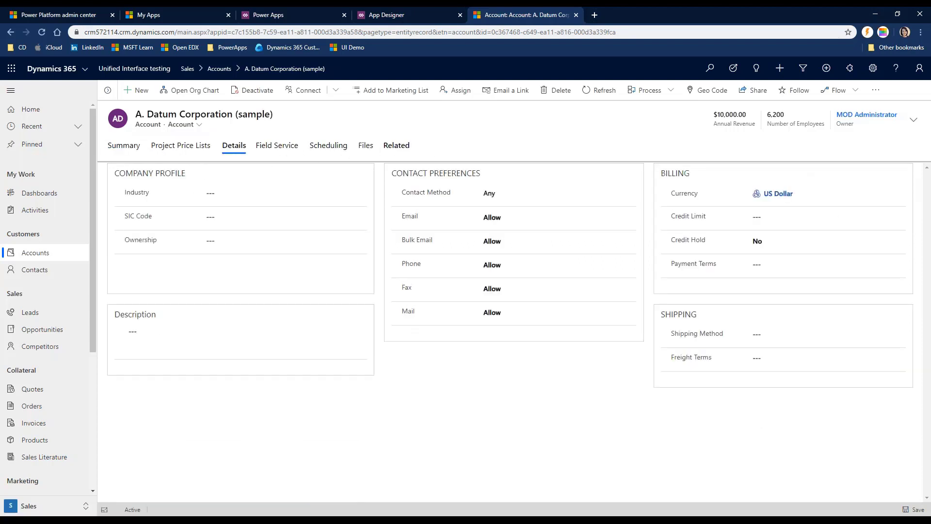
{"action": "left_click", "coordinate": [123, 151]}
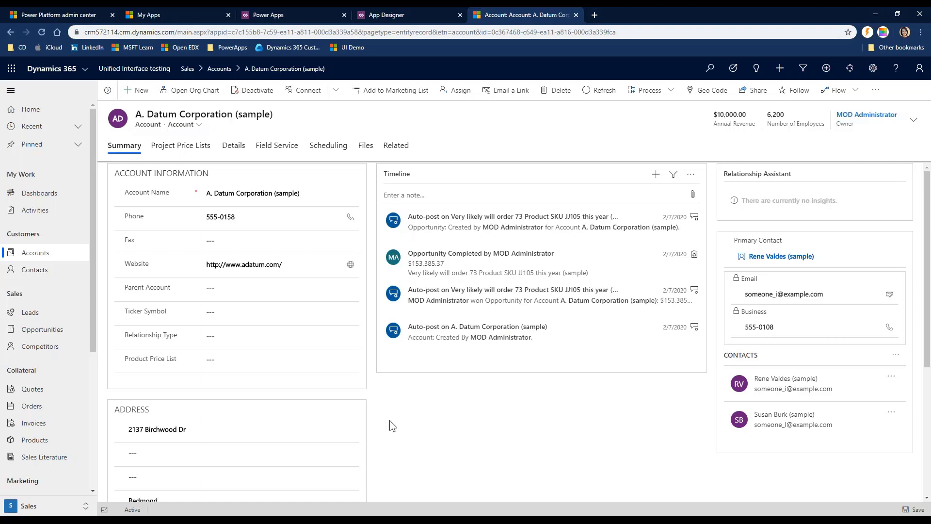
{"action": "left_click", "coordinate": [49, 315]}
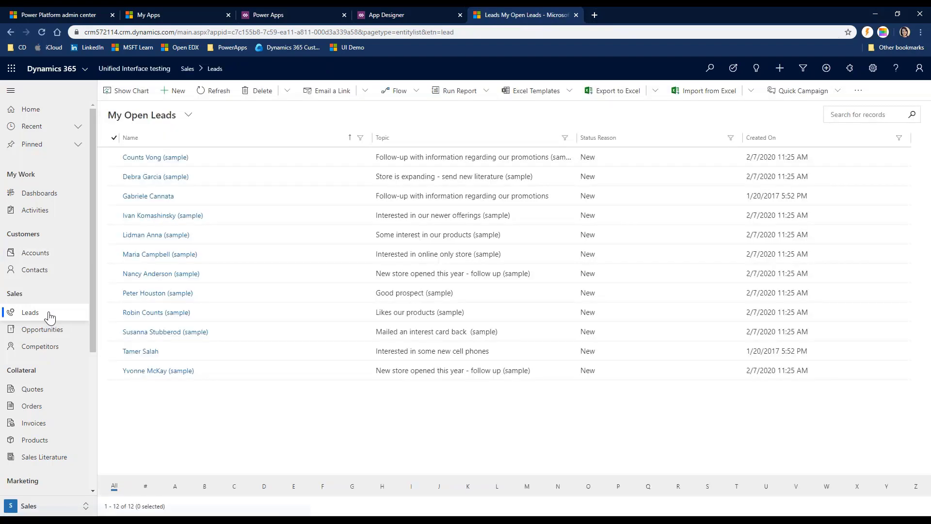
Step: Open the first open lead and dock its Qualify stage fields beside the form
{"action": "left_click", "coordinate": [168, 158]}
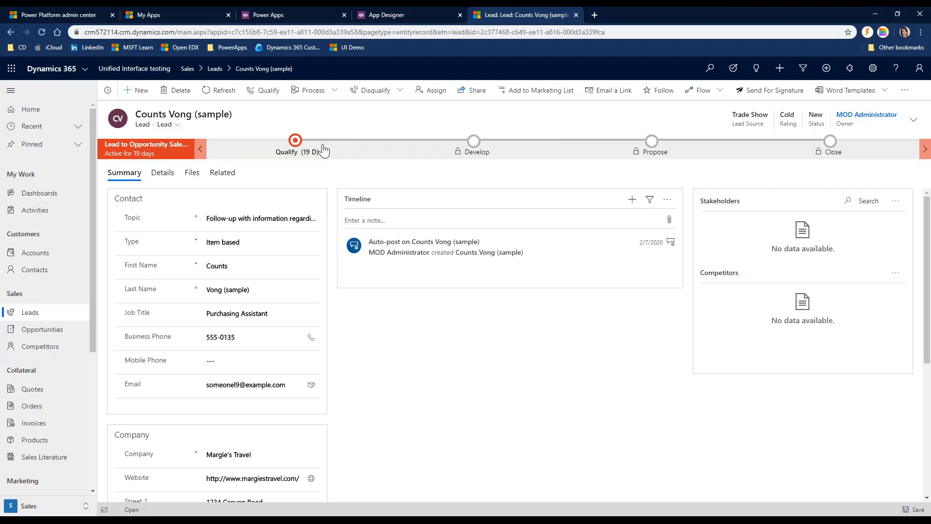
{"action": "left_click", "coordinate": [294, 153]}
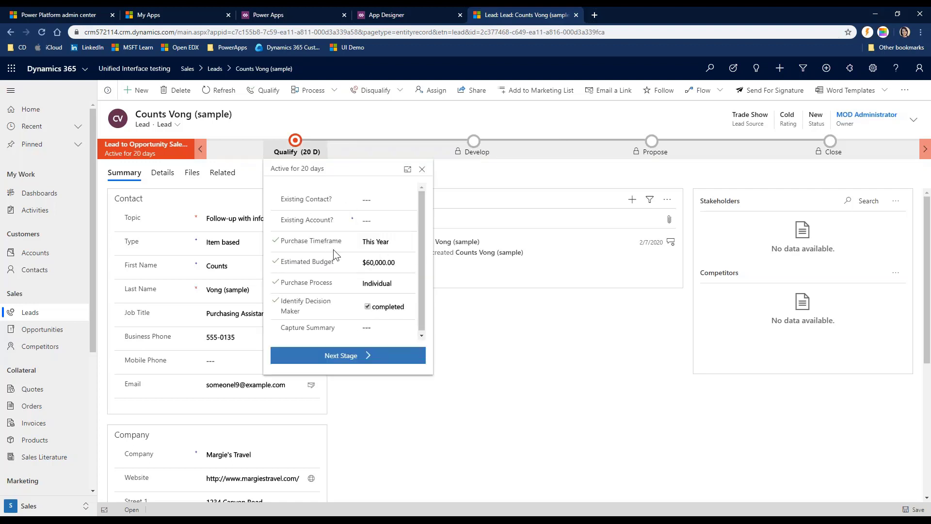
{"action": "left_click", "coordinate": [407, 169]}
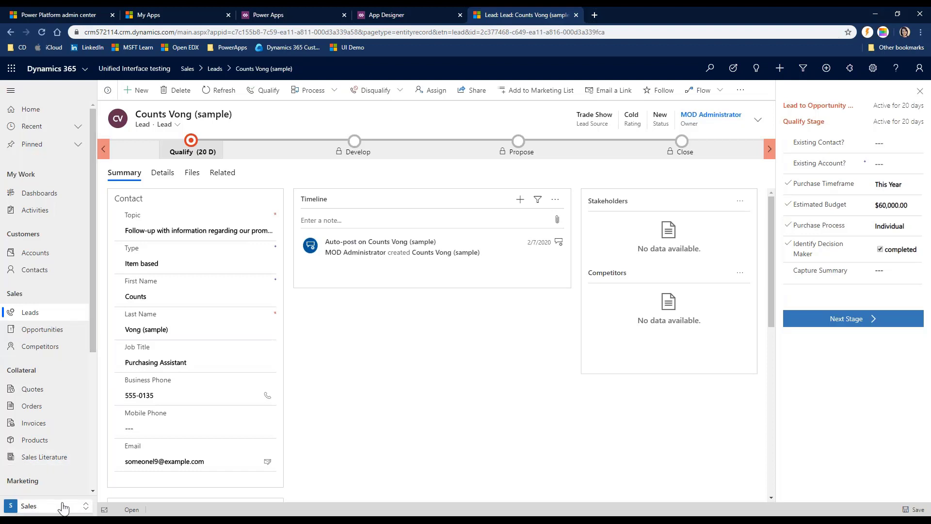
Step: Use the sitemap area switcher to move from Sales to the Service area
{"action": "left_click", "coordinate": [84, 506]}
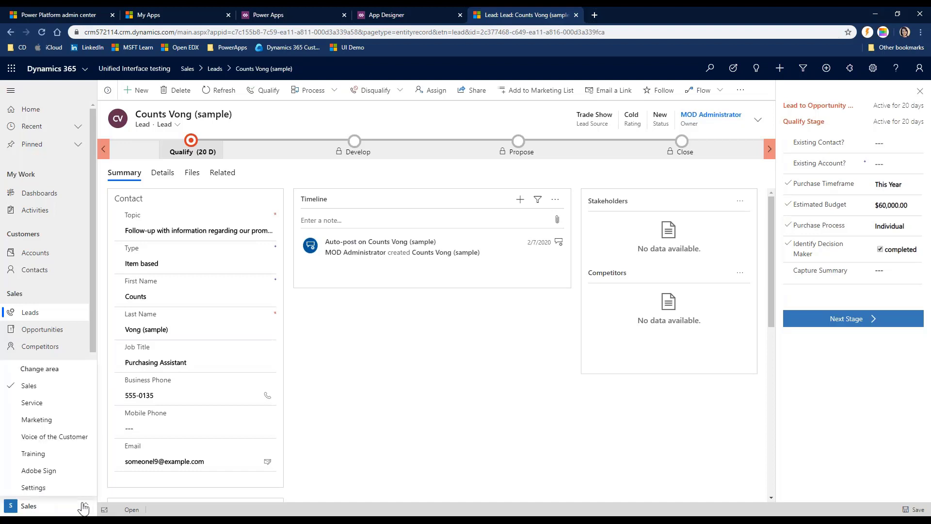
{"action": "left_click", "coordinate": [41, 406]}
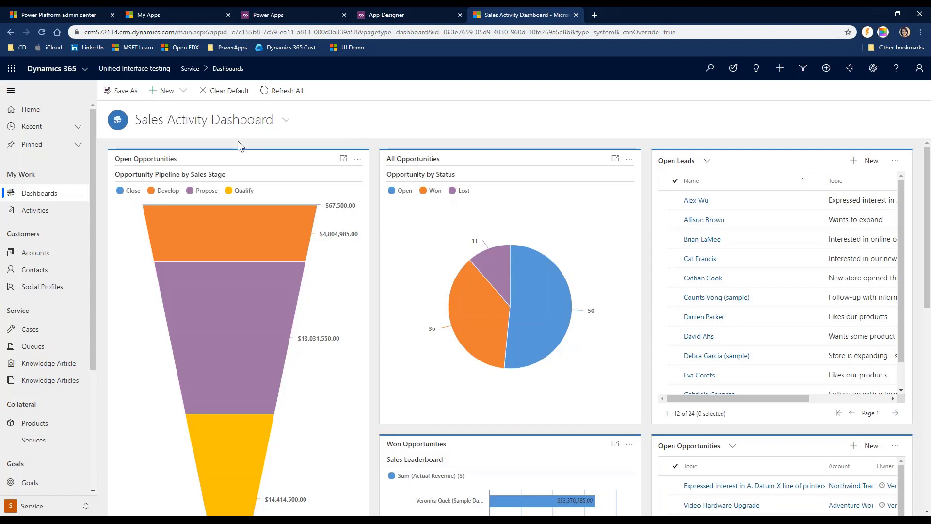
Step: Open the Dynamics 365 app switcher to list available apps like Unified Interface testing
{"action": "left_click", "coordinate": [85, 73]}
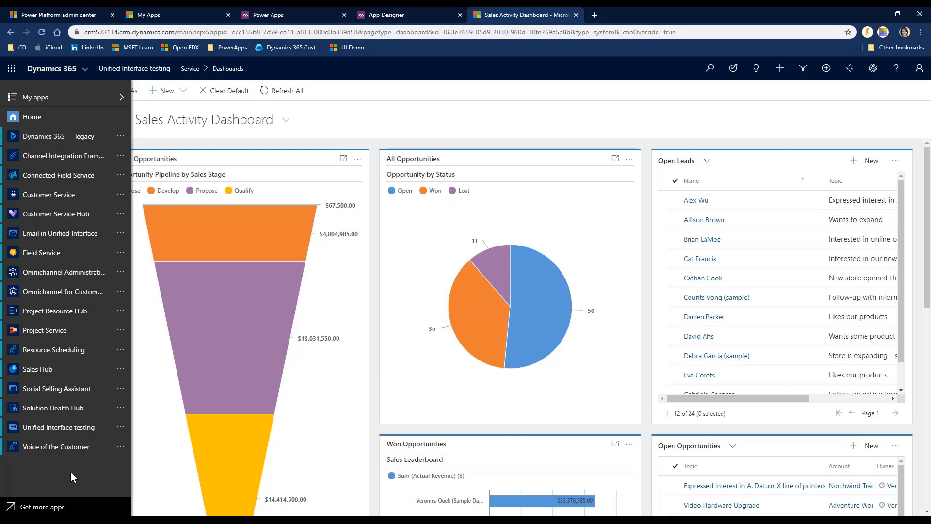
Step: Dismiss the My apps flyout to reveal the Sales Activity Dashboard with Service pages
{"action": "left_click", "coordinate": [386, 133]}
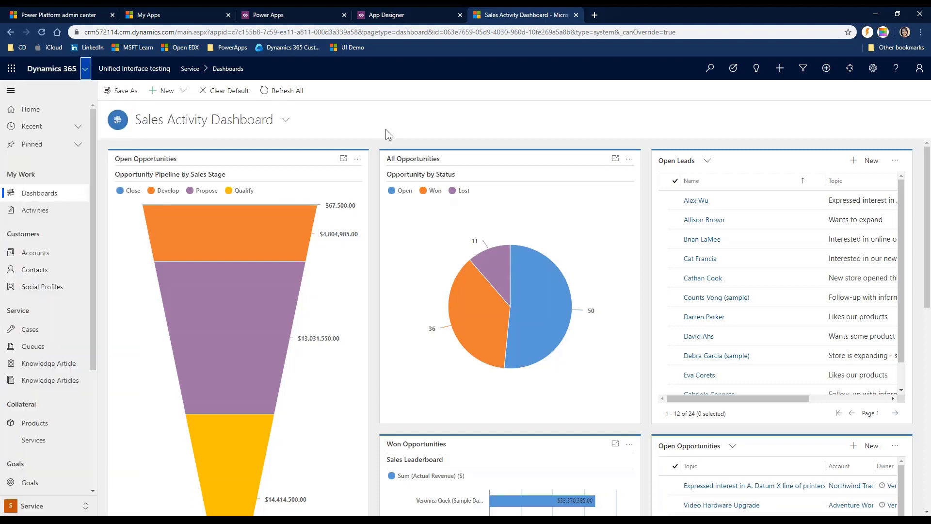